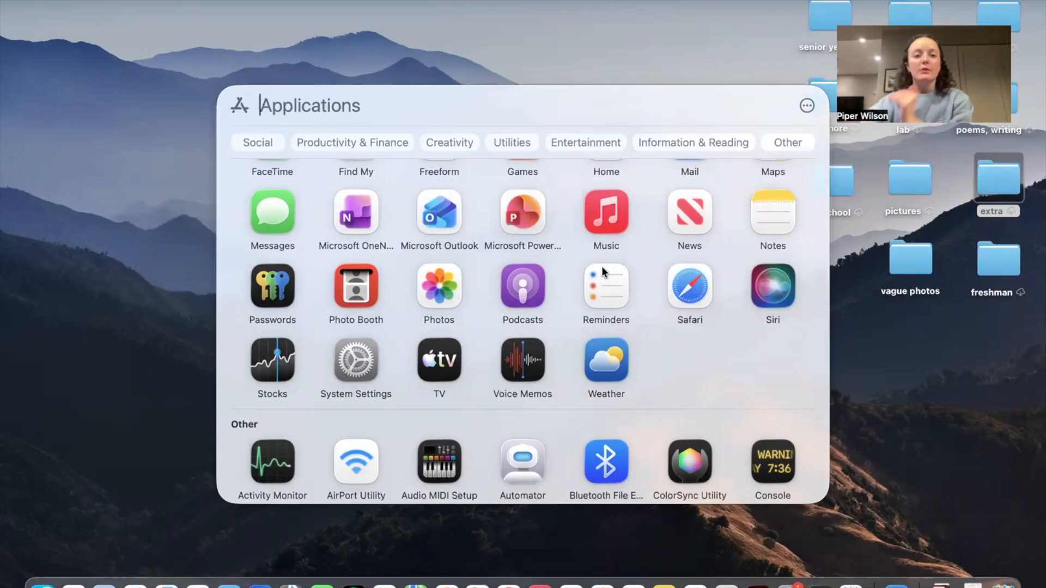
Search the App Store for imovie, open iMovie from the results and close the store window
{"action": "scroll", "coordinate": [601, 266], "scroll_direction": "down", "scroll_amount": 10}
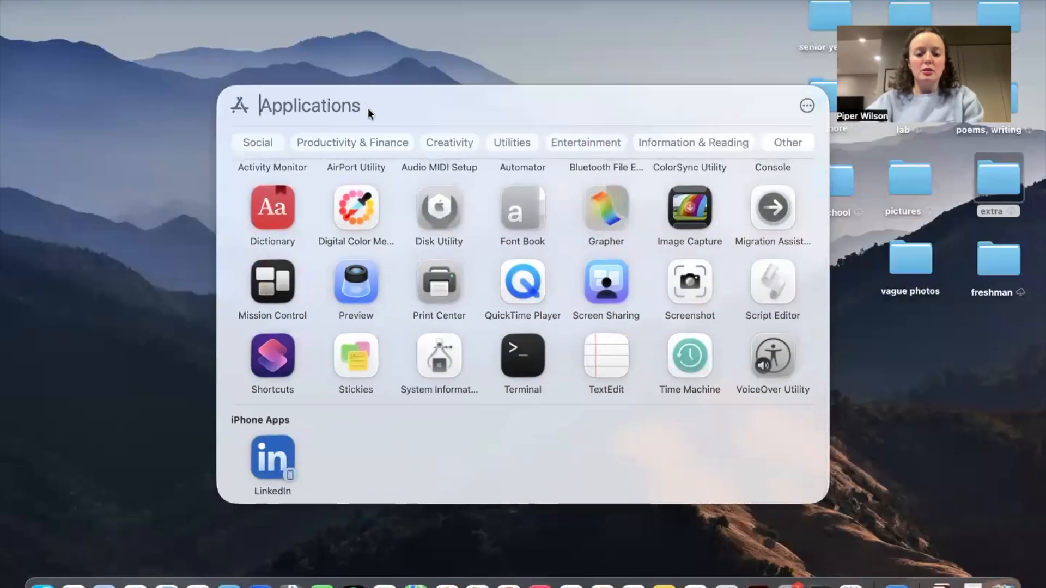
{"action": "type", "text": "imovie"}
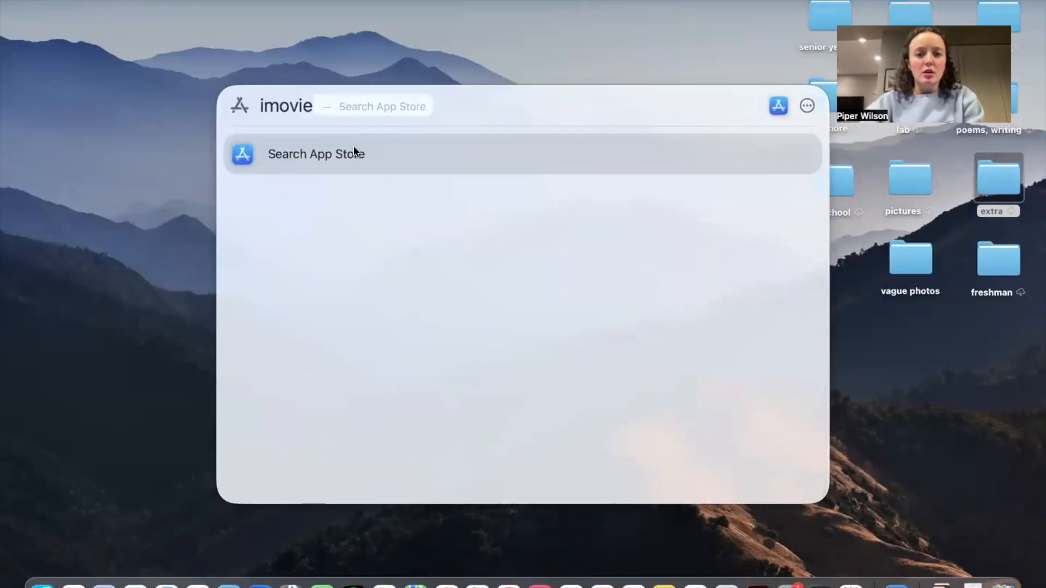
{"action": "left_click", "coordinate": [354, 147]}
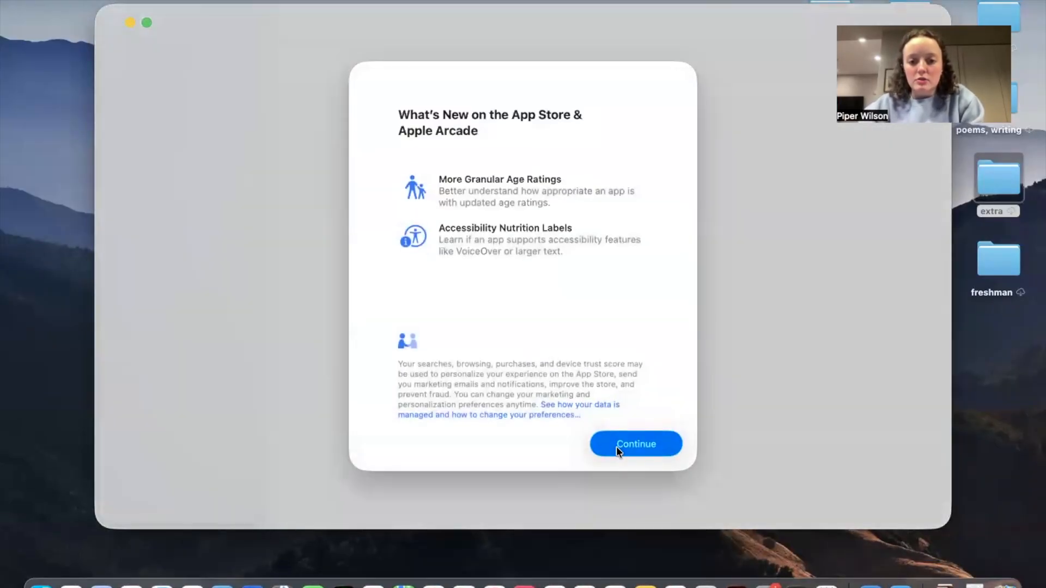
{"action": "left_click", "coordinate": [618, 448]}
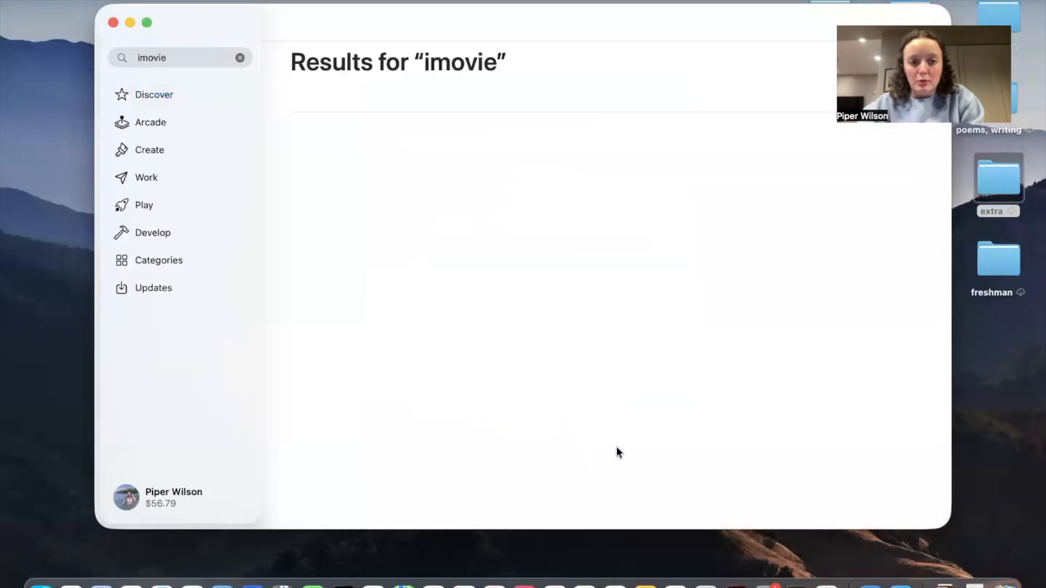
{"action": "left_click", "coordinate": [575, 161]}
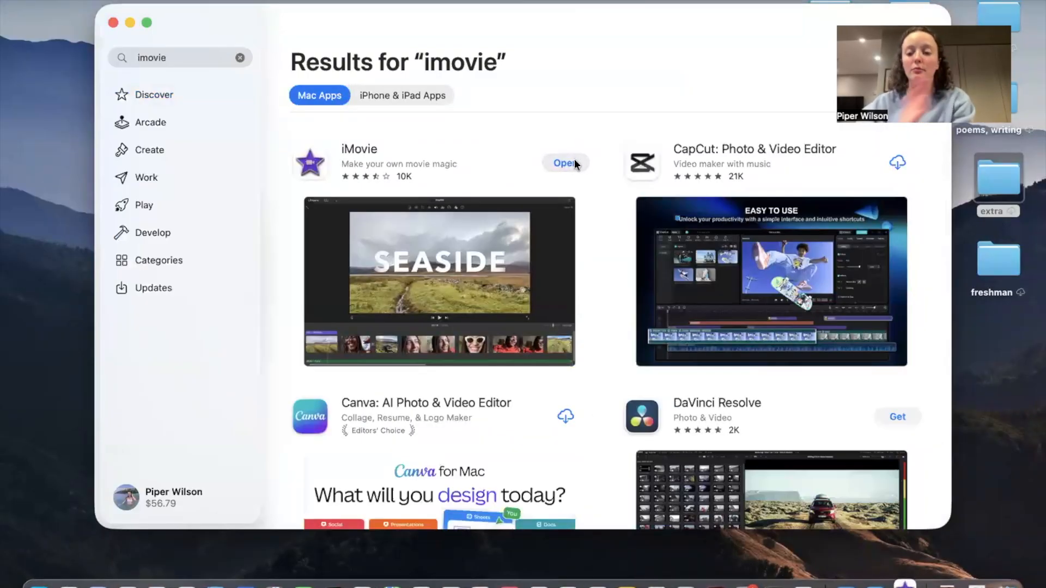
{"action": "left_click", "coordinate": [113, 23]}
Switch to Chrome, search for Paris Paloma's song labour in a new tab and open its full lyrics
{"action": "left_click", "coordinate": [480, 584]}
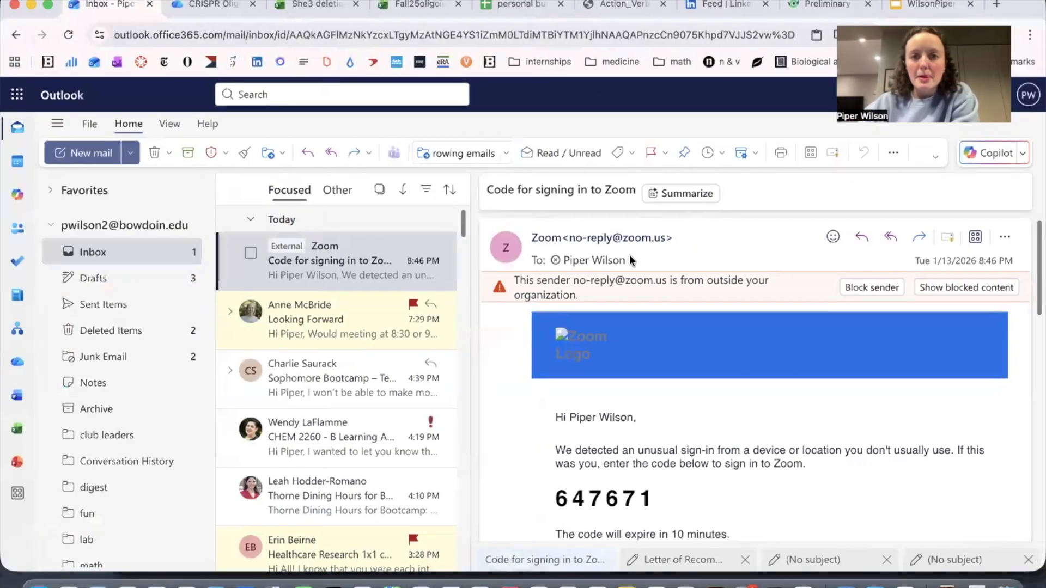
{"action": "left_click", "coordinate": [995, 4]}
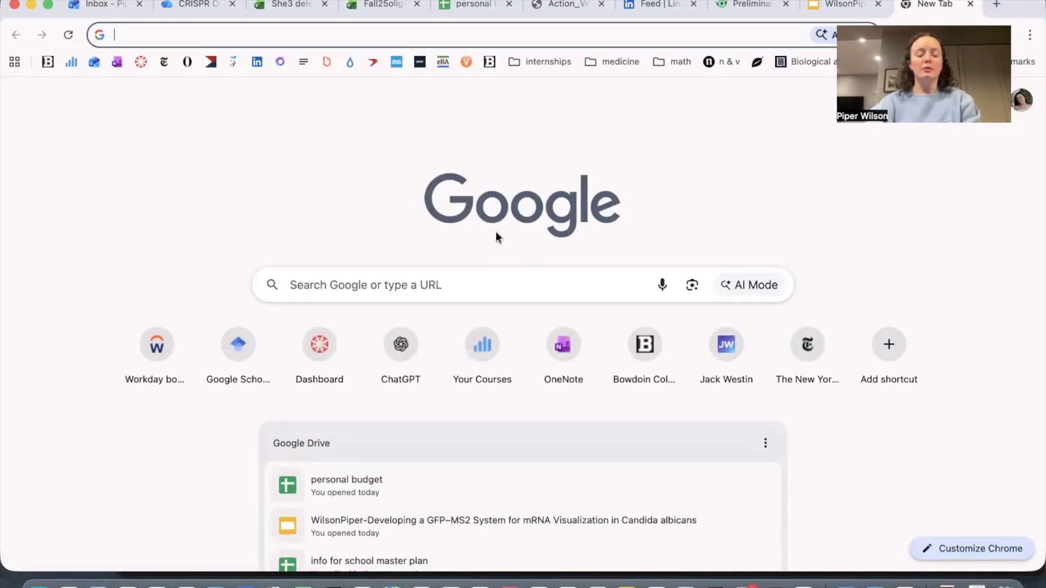
{"action": "type", "text": "labour"}
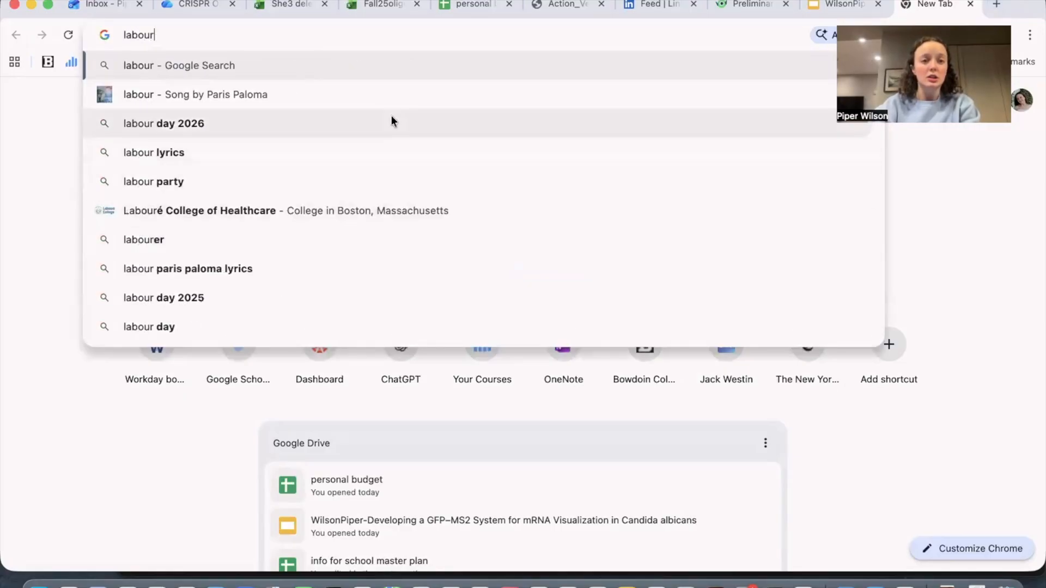
{"action": "left_click", "coordinate": [388, 94]}
{"action": "scroll", "coordinate": [447, 274], "scroll_direction": "down", "scroll_amount": 6}
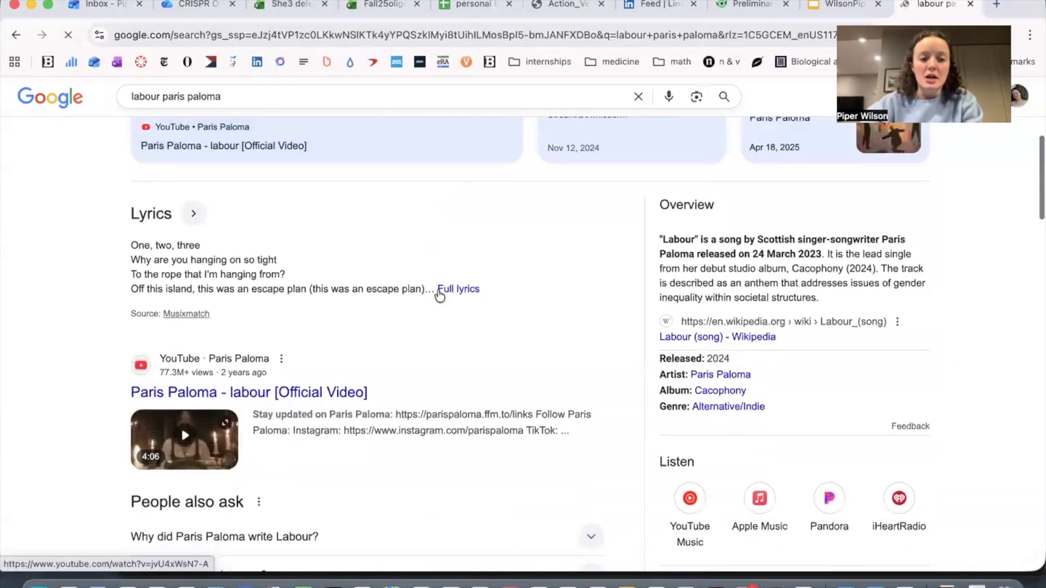
{"action": "left_click", "coordinate": [478, 276]}
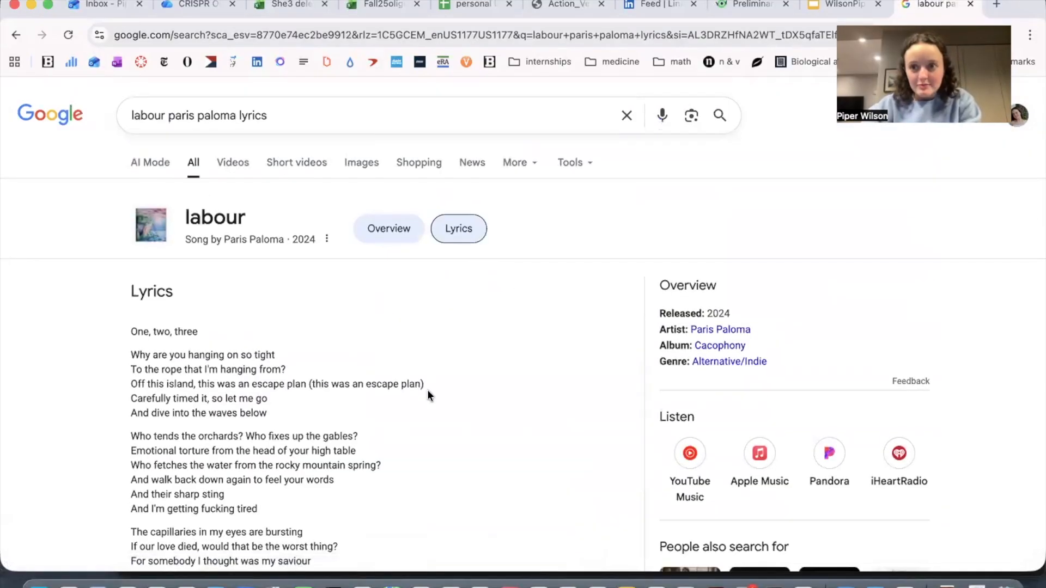
Read through the labour lyrics, highlighting passages one after another from the opening verse to the last two verses
{"action": "scroll", "coordinate": [427, 390], "scroll_direction": "down", "scroll_amount": 3}
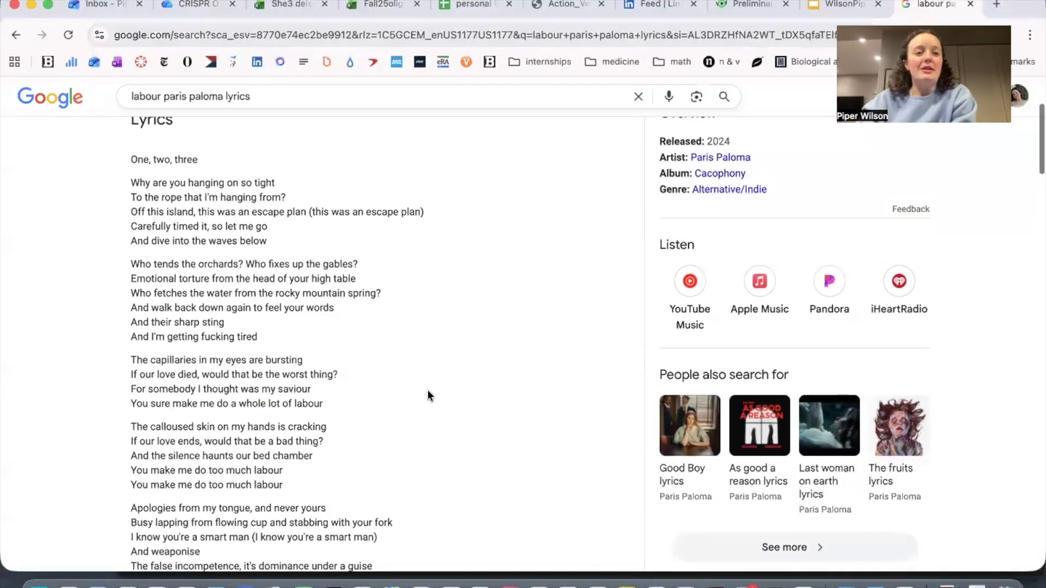
{"action": "scroll", "coordinate": [287, 355], "scroll_direction": "down", "scroll_amount": 1}
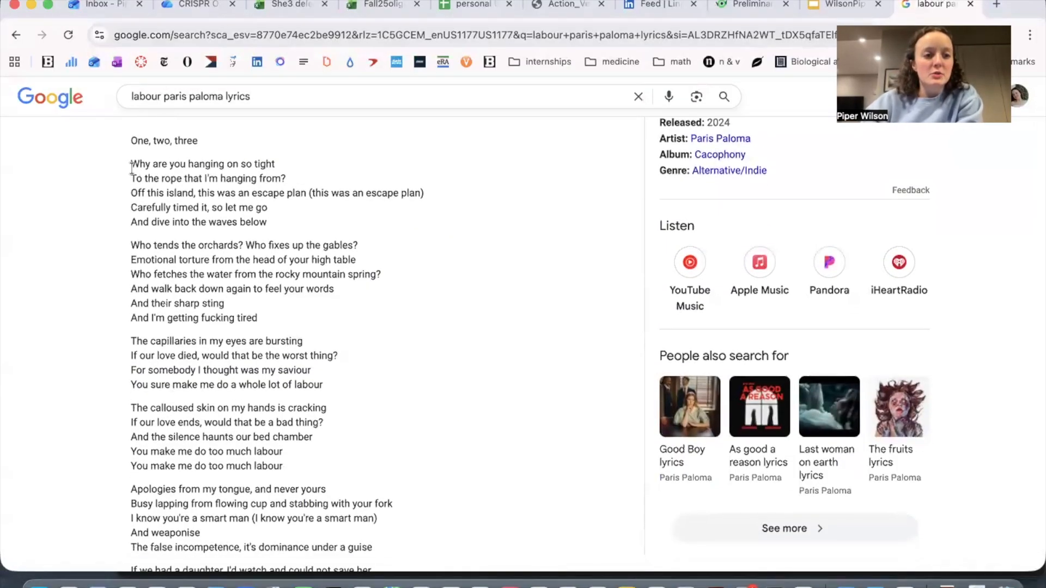
{"action": "left_click_drag", "start_coordinate": [131, 164], "coordinate": [264, 221]}
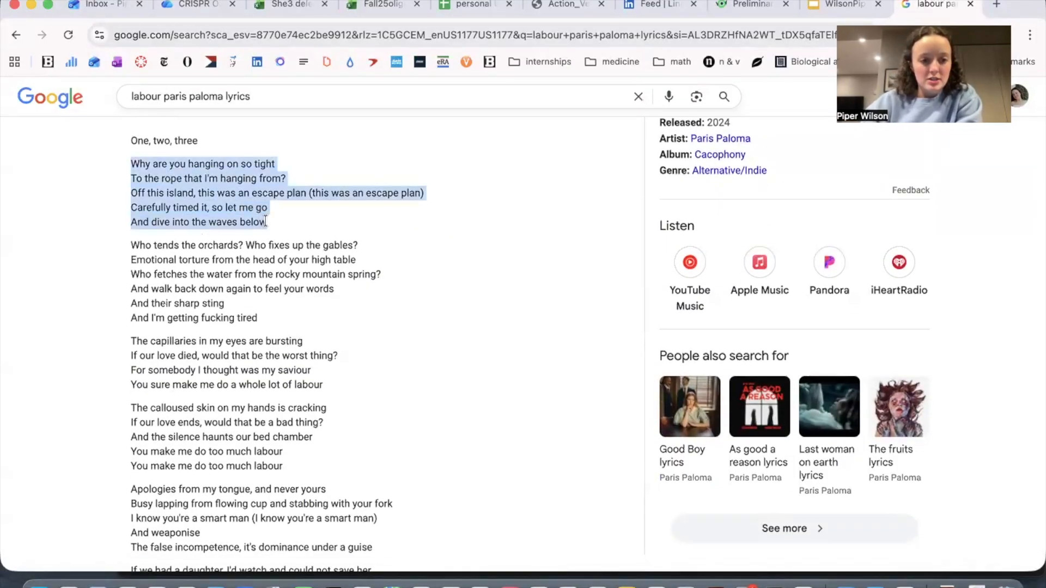
{"action": "scroll", "coordinate": [266, 221], "scroll_direction": "down", "scroll_amount": 1}
{"action": "left_click_drag", "start_coordinate": [132, 297], "coordinate": [324, 345]}
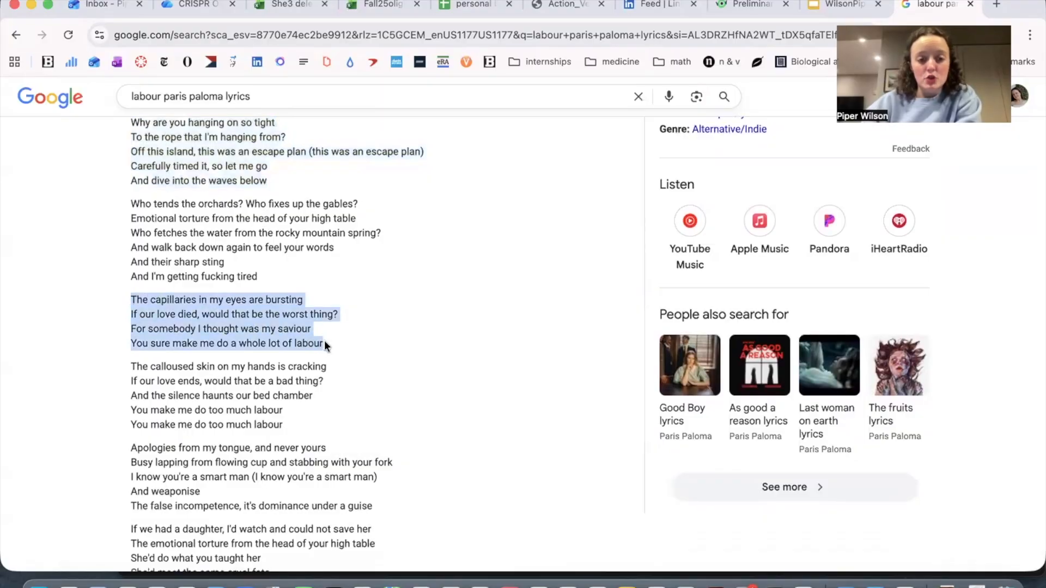
{"action": "scroll", "coordinate": [325, 342], "scroll_direction": "down", "scroll_amount": 3}
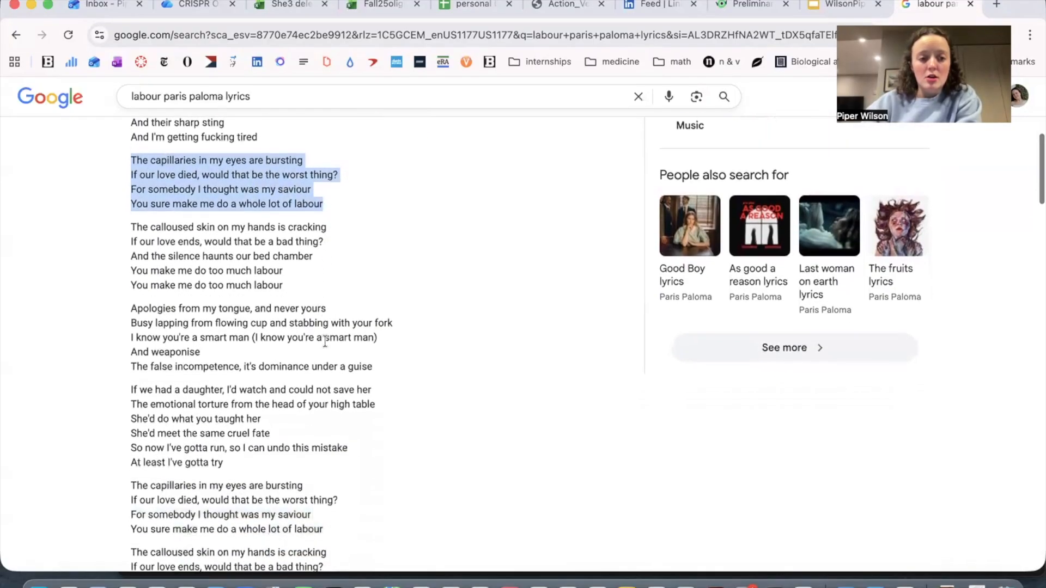
{"action": "left_click_drag", "start_coordinate": [130, 297], "coordinate": [228, 458]}
{"action": "scroll", "coordinate": [227, 460], "scroll_direction": "down", "scroll_amount": 6}
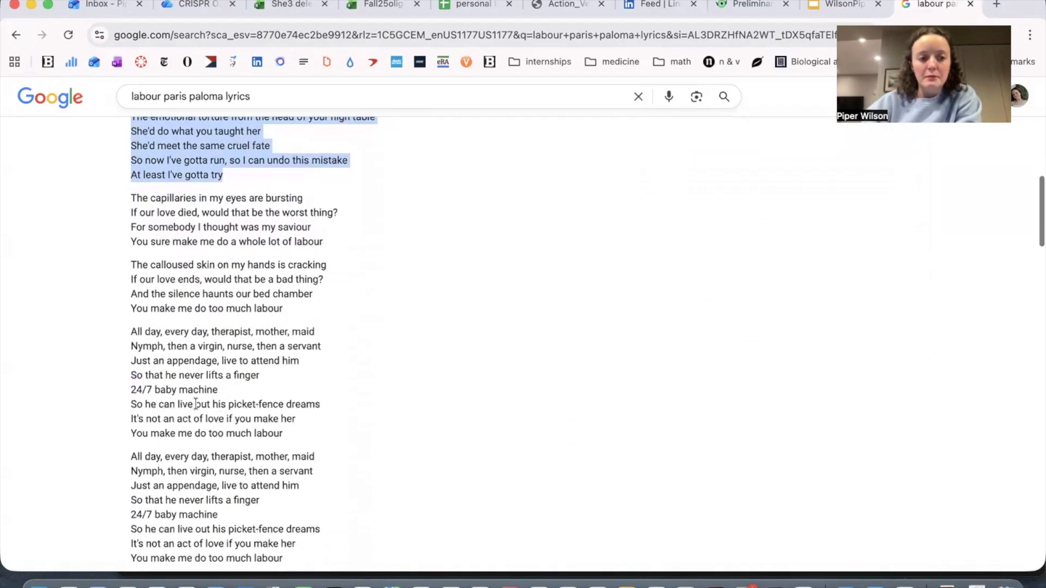
{"action": "left_click_drag", "start_coordinate": [134, 197], "coordinate": [289, 310]}
{"action": "scroll", "coordinate": [292, 313], "scroll_direction": "down", "scroll_amount": 2}
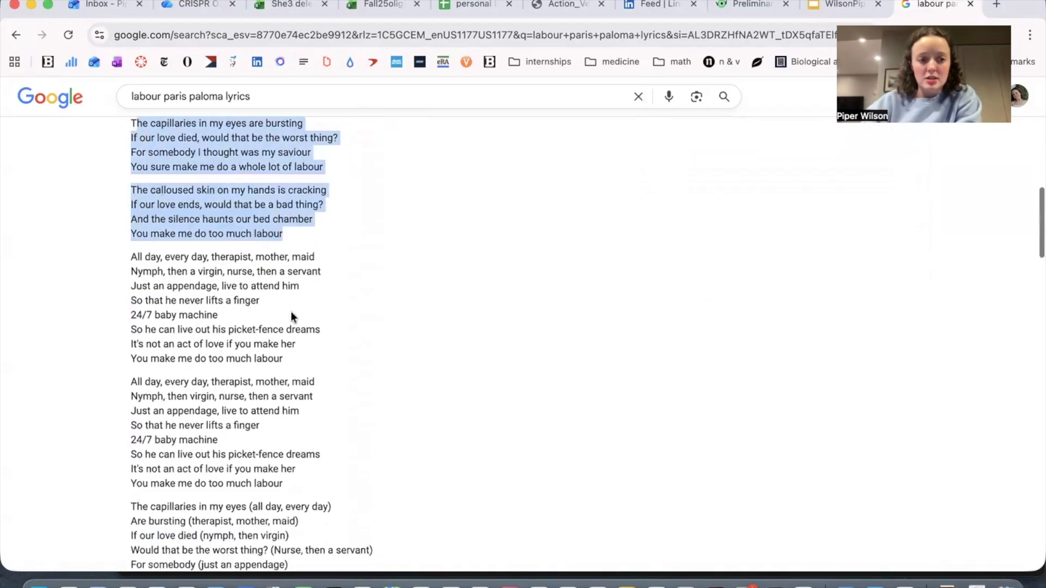
{"action": "left_click_drag", "start_coordinate": [129, 245], "coordinate": [259, 292]}
{"action": "scroll", "coordinate": [259, 293], "scroll_direction": "down", "scroll_amount": 1}
{"action": "left_click_drag", "start_coordinate": [136, 367], "coordinate": [314, 422]}
{"action": "left_click", "coordinate": [260, 371]}
{"action": "scroll", "coordinate": [260, 370], "scroll_direction": "down", "scroll_amount": 3}
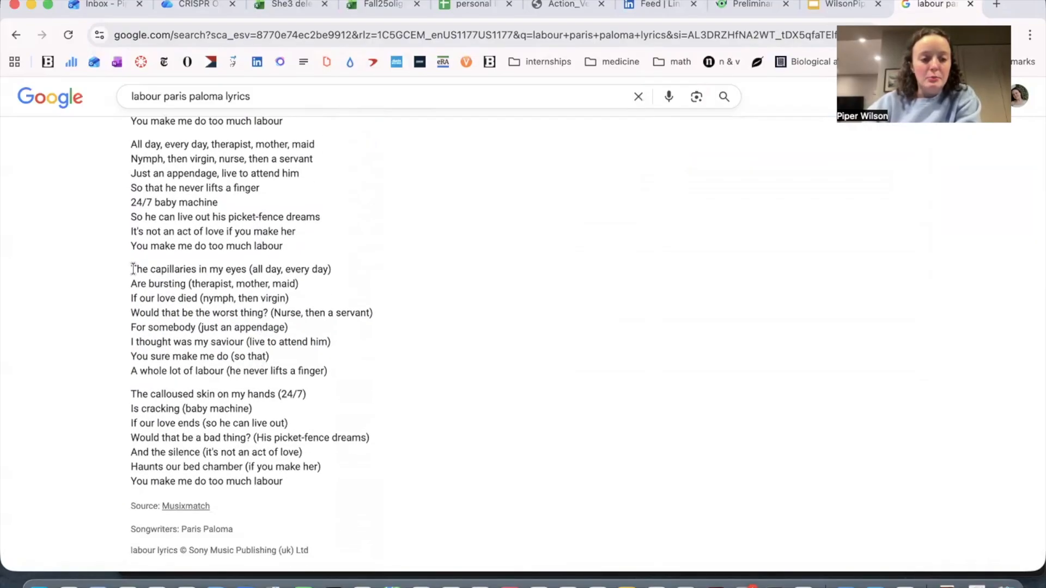
{"action": "left_click_drag", "start_coordinate": [133, 269], "coordinate": [290, 483]}
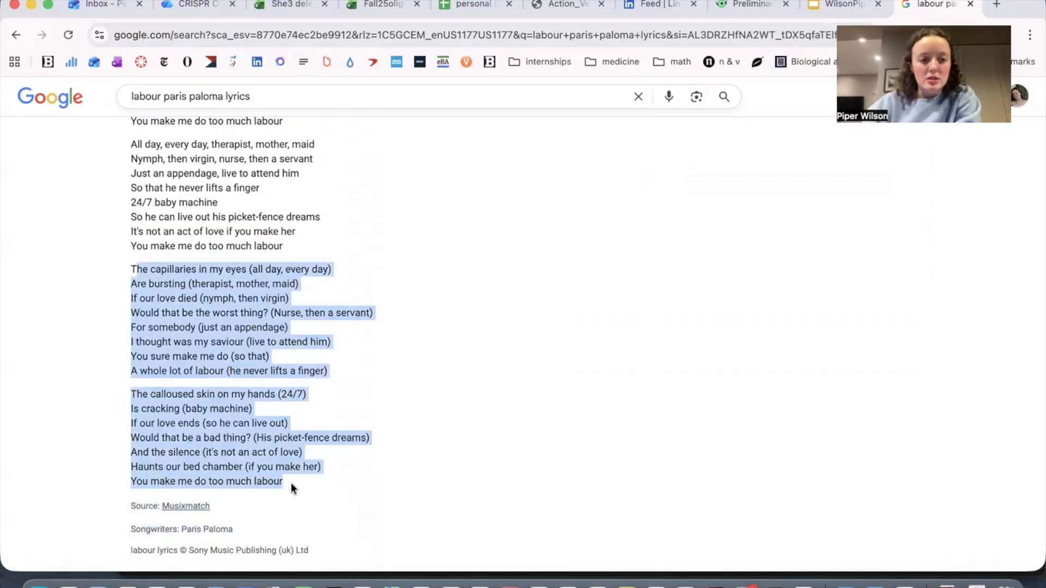
Switch to iMovie and create a new Movie project
{"action": "key", "text": "ctrl+Right"}
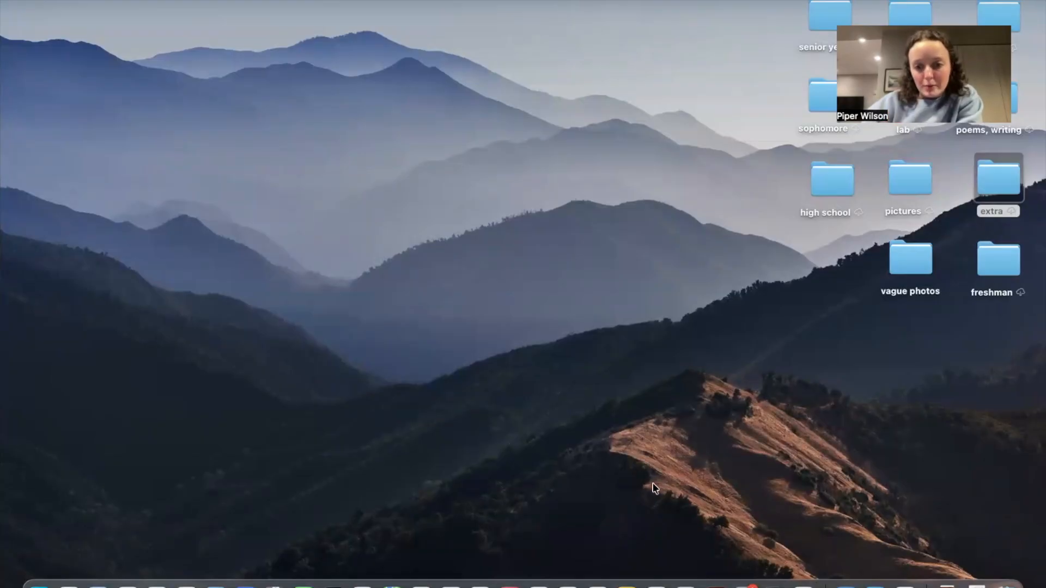
{"action": "left_click", "coordinate": [904, 584]}
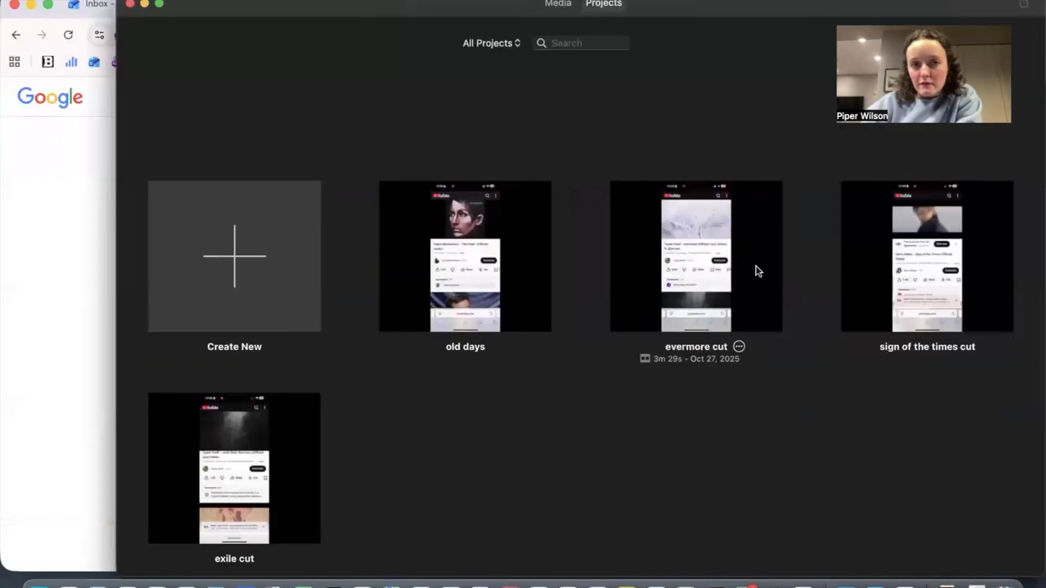
{"action": "key", "text": "ctrl+Up"}
{"action": "left_click_drag", "start_coordinate": [713, 269], "coordinate": [597, 32]}
{"action": "left_click", "coordinate": [596, 32]}
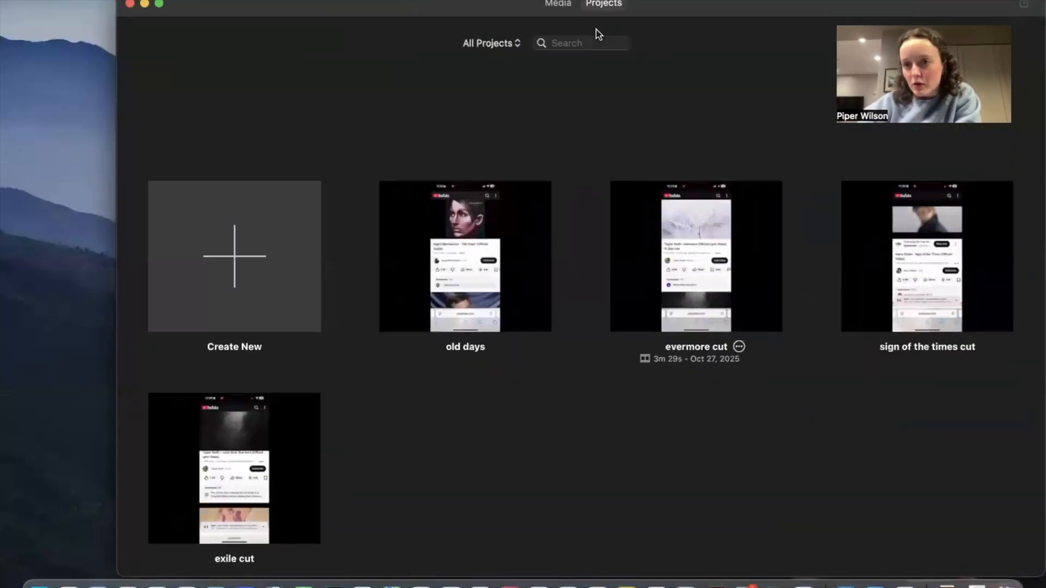
{"action": "left_click", "coordinate": [253, 311]}
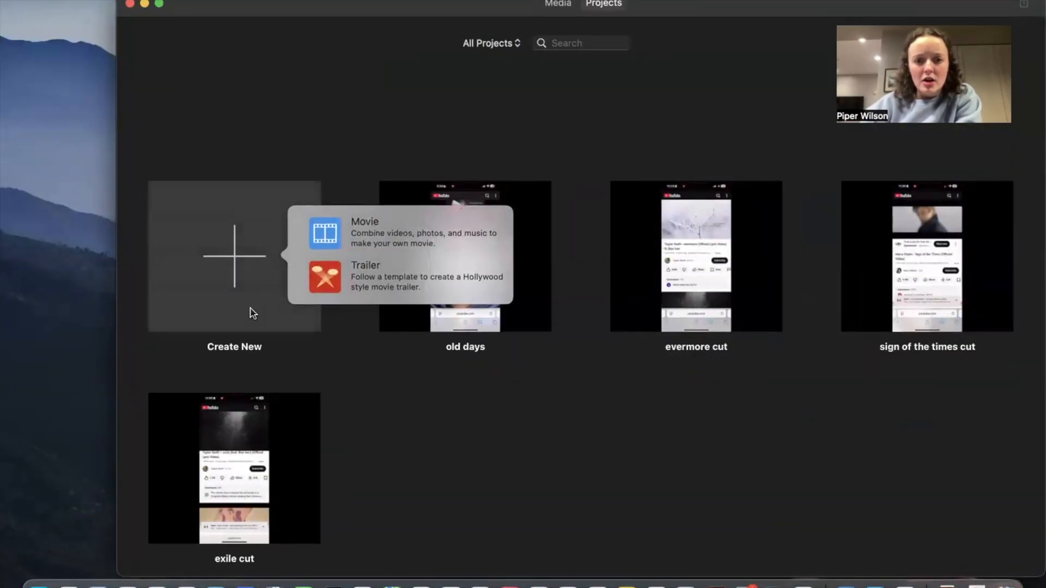
{"action": "left_click", "coordinate": [390, 233]}
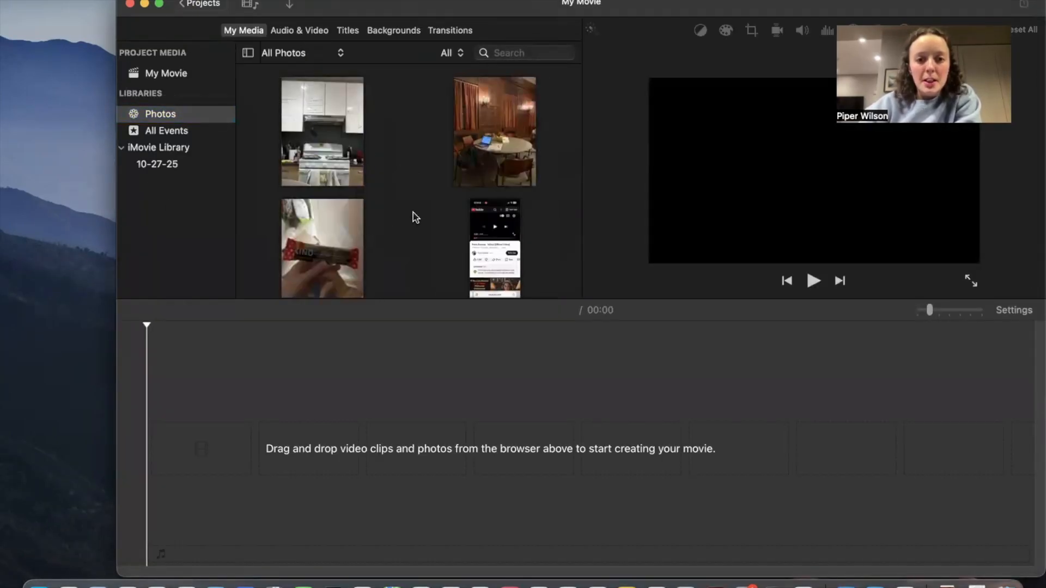
Try to add the 3.9-minute screen recording from the project's photo library to the timeline, and delete the placed clip
{"action": "scroll", "coordinate": [416, 217], "scroll_direction": "down", "scroll_amount": 3}
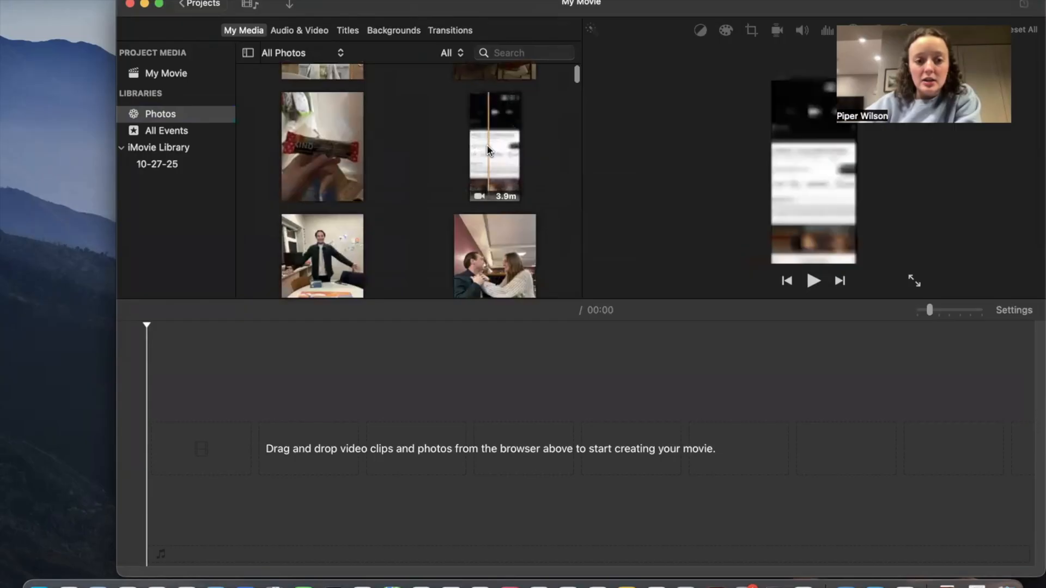
{"action": "left_click", "coordinate": [502, 162]}
{"action": "left_click_drag", "start_coordinate": [373, 440], "coordinate": [325, 465]}
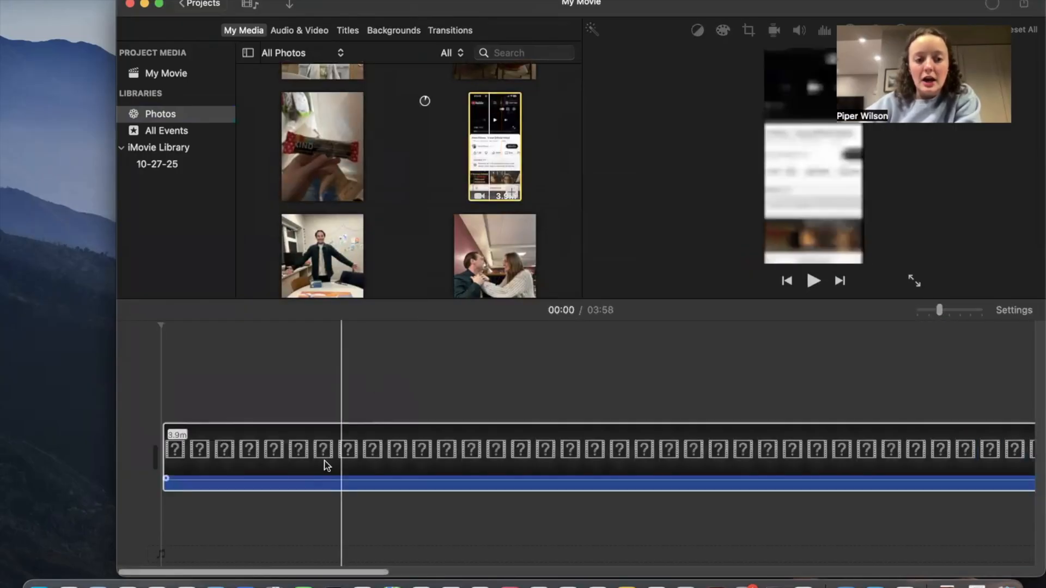
{"action": "left_click", "coordinate": [301, 452]}
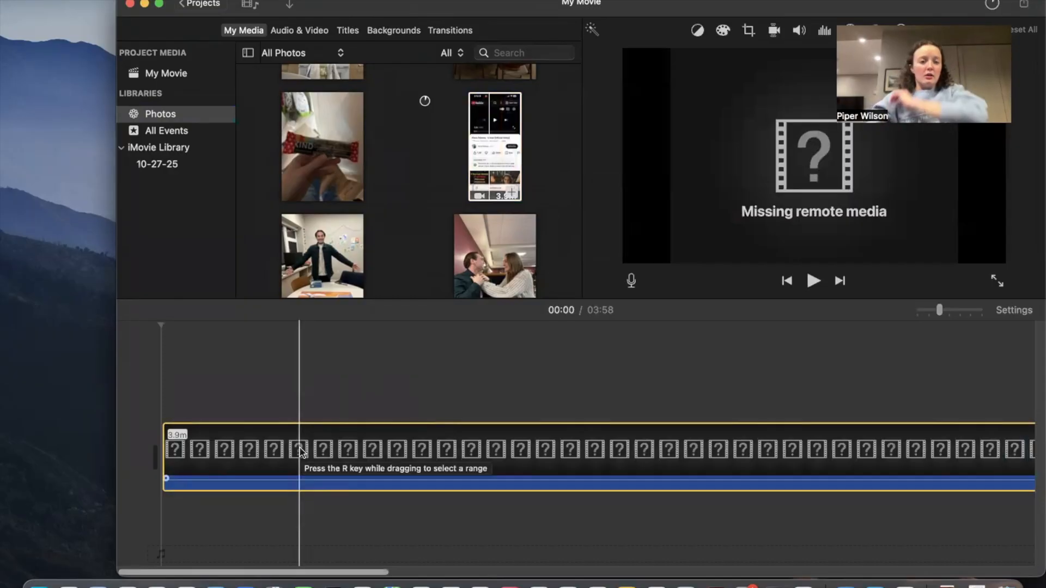
{"action": "key", "text": "Delete"}
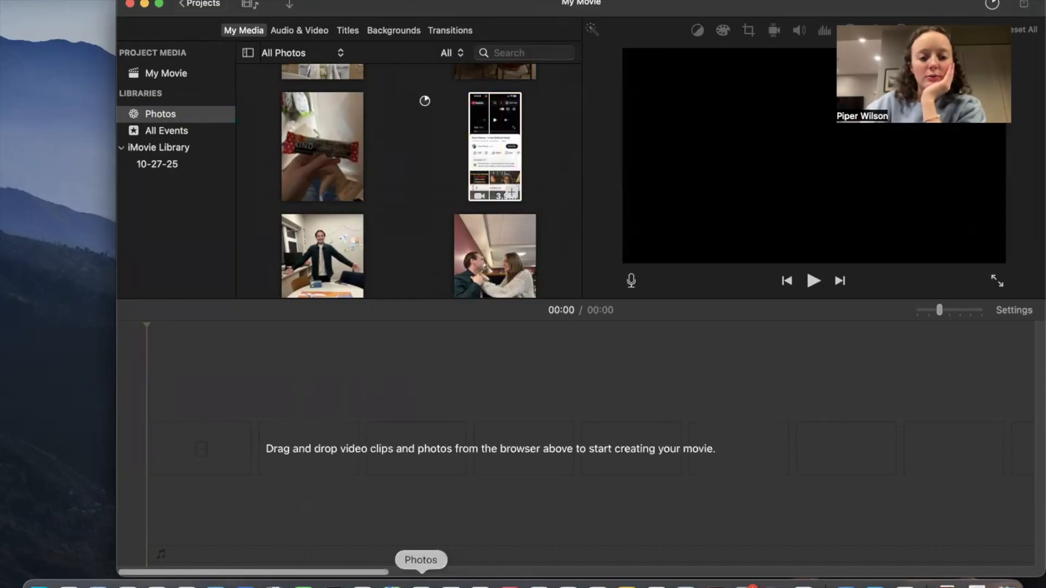
Try to bring the recent 3:59 screen recording from the Photos app into the iMovie timeline, and delete the placed clip
{"action": "left_click", "coordinate": [421, 584]}
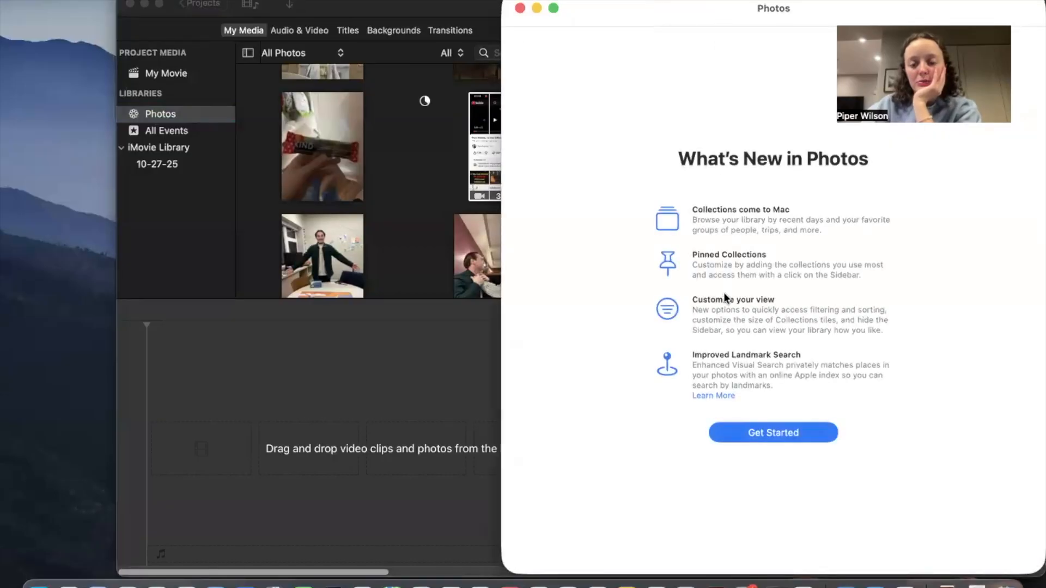
{"action": "left_click", "coordinate": [750, 429]}
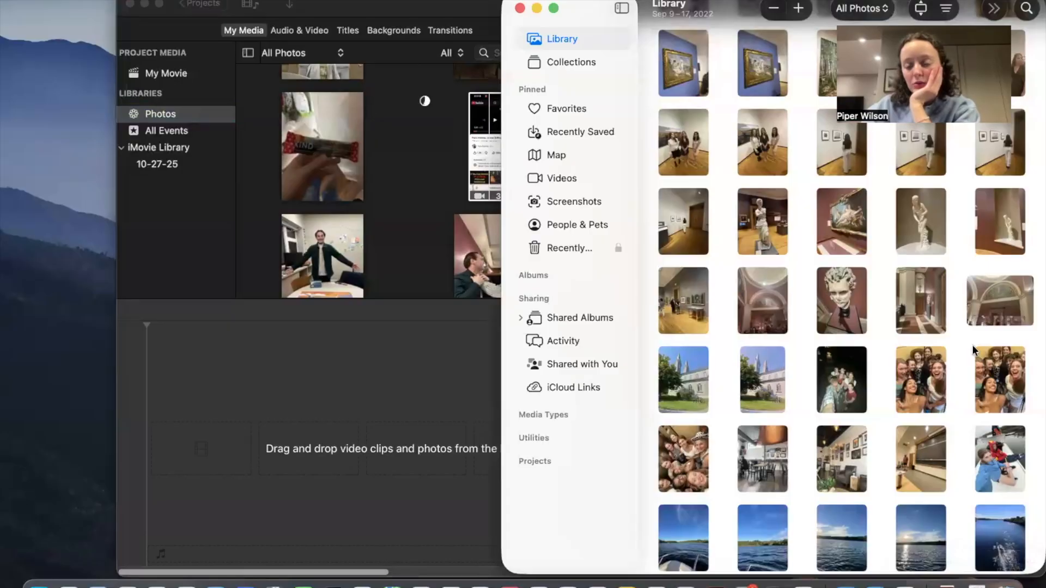
{"action": "scroll", "coordinate": [751, 311], "scroll_direction": "down", "scroll_amount": 15}
{"action": "scroll", "coordinate": [751, 310], "scroll_direction": "down", "scroll_amount": 20}
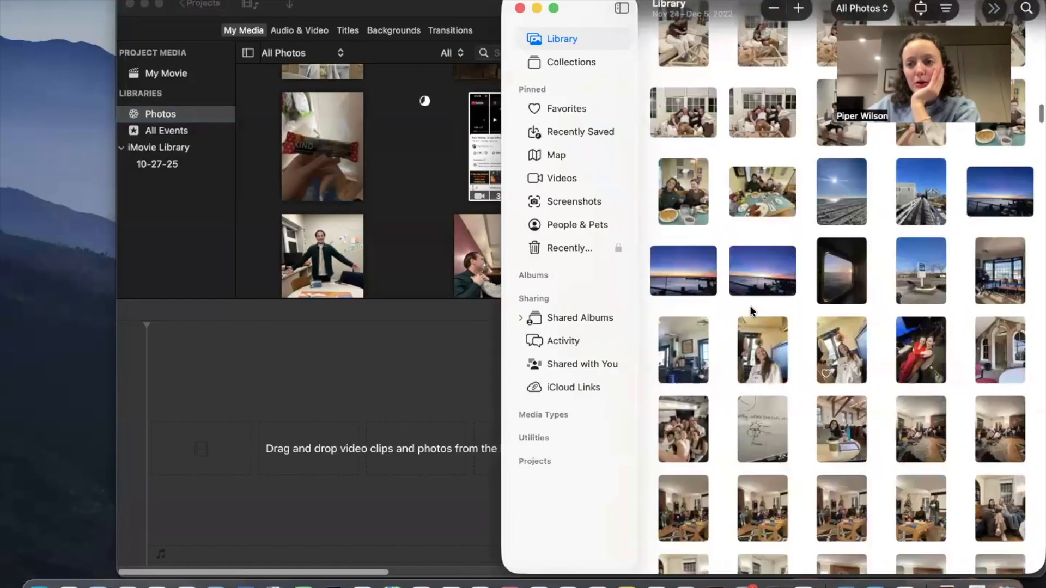
{"action": "left_click_drag", "start_coordinate": [1029, 437], "coordinate": [1040, 586]}
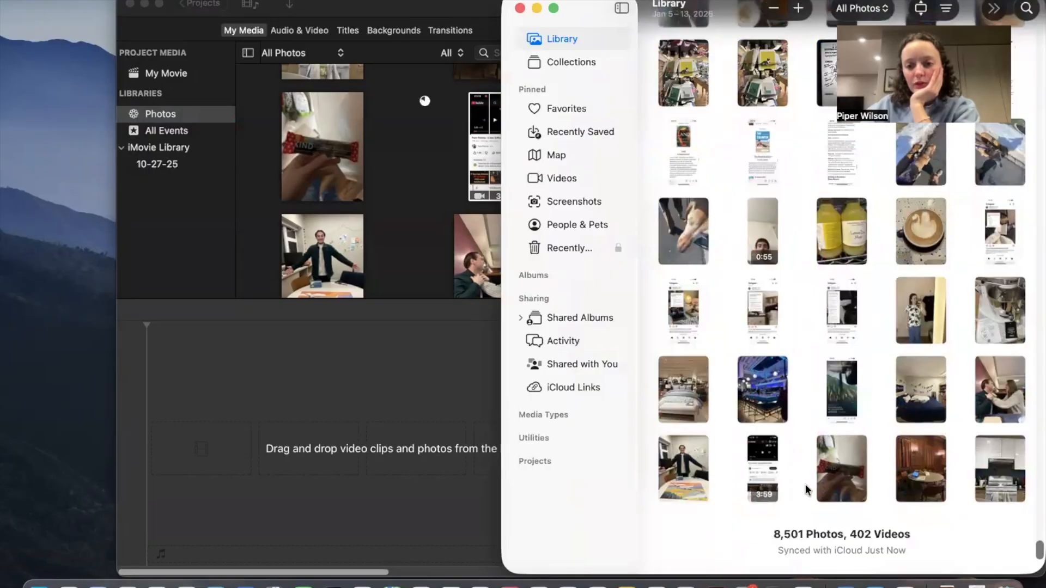
{"action": "left_click_drag", "start_coordinate": [761, 473], "coordinate": [432, 459]}
{"action": "left_click", "coordinate": [341, 488]}
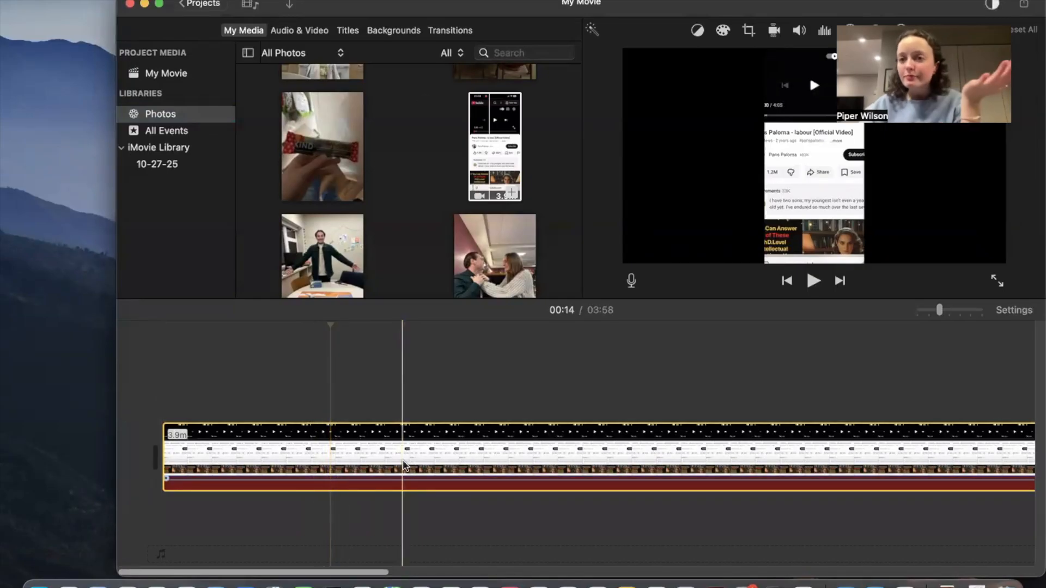
{"action": "key", "text": "Delete"}
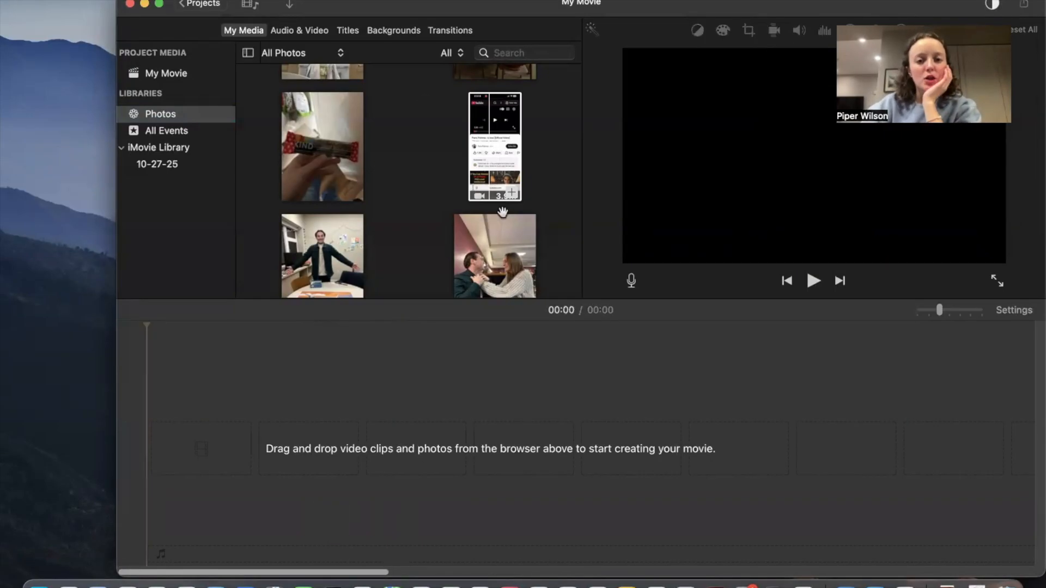
Add the 3.9-minute labour screen recording from iMovie's media browser to the empty timeline
{"action": "left_click", "coordinate": [512, 194]}
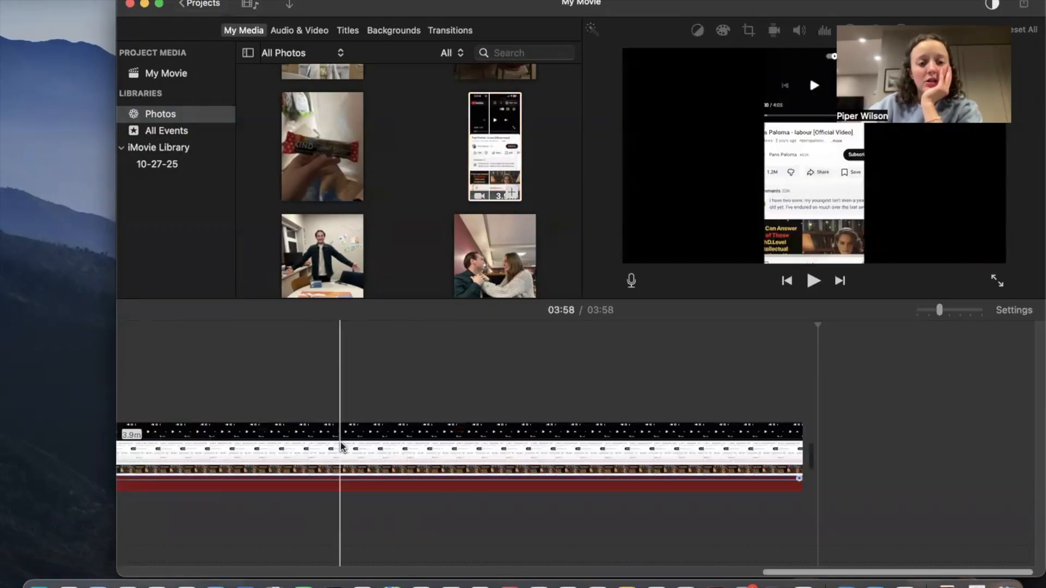
Check the placed recording's playback near its start and around 0:17, and delete the clip from the timeline
{"action": "left_click", "coordinate": [340, 445]}
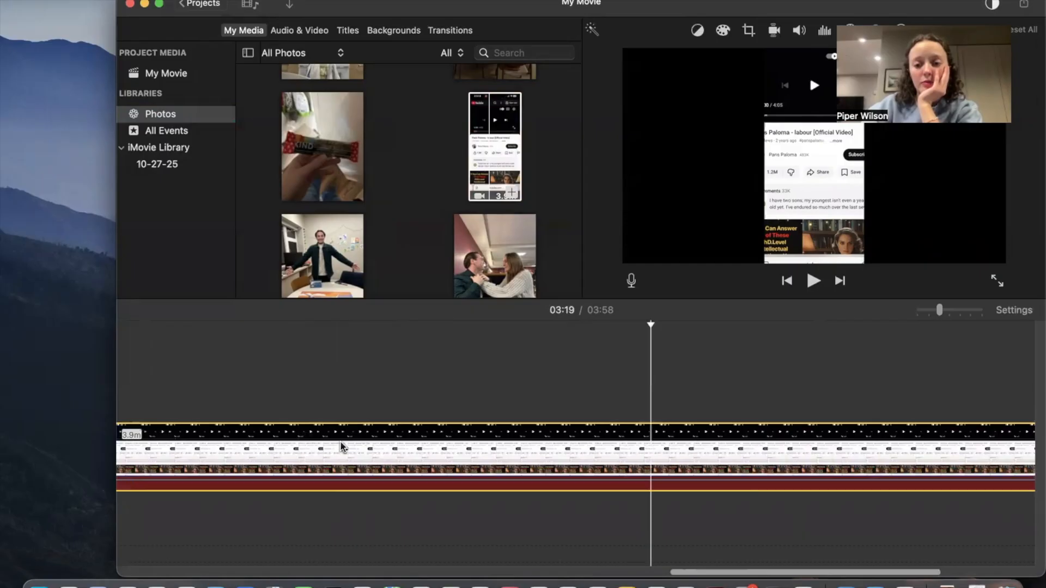
{"action": "scroll", "coordinate": [342, 447], "scroll_direction": "right", "scroll_amount": 5}
{"action": "scroll", "coordinate": [460, 447], "scroll_direction": "left", "scroll_amount": 20}
{"action": "scroll", "coordinate": [460, 447], "scroll_direction": "left", "scroll_amount": 10}
{"action": "left_click", "coordinate": [244, 449]}
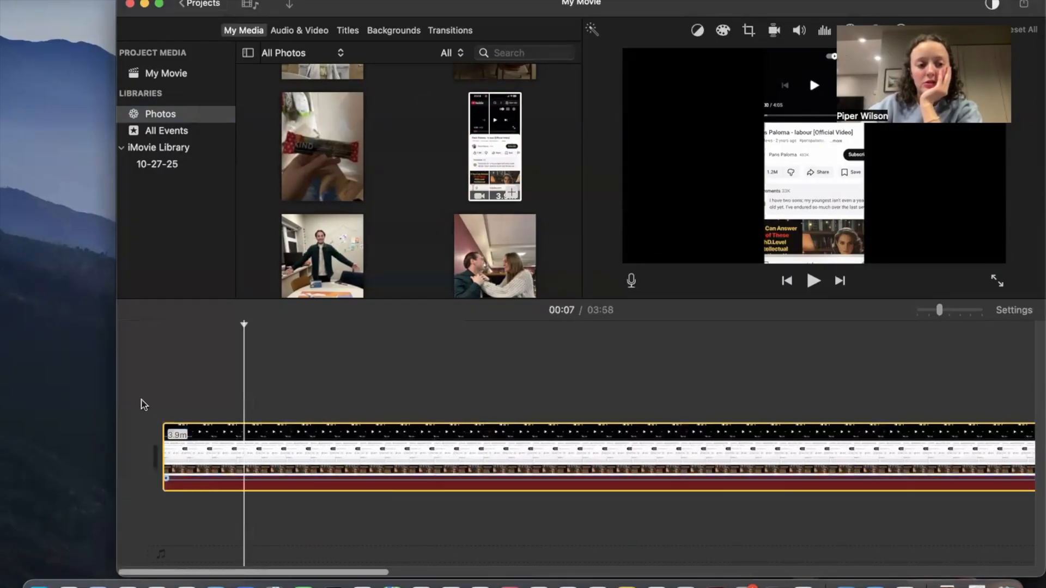
{"action": "left_click", "coordinate": [156, 397]}
{"action": "key", "text": "space"}
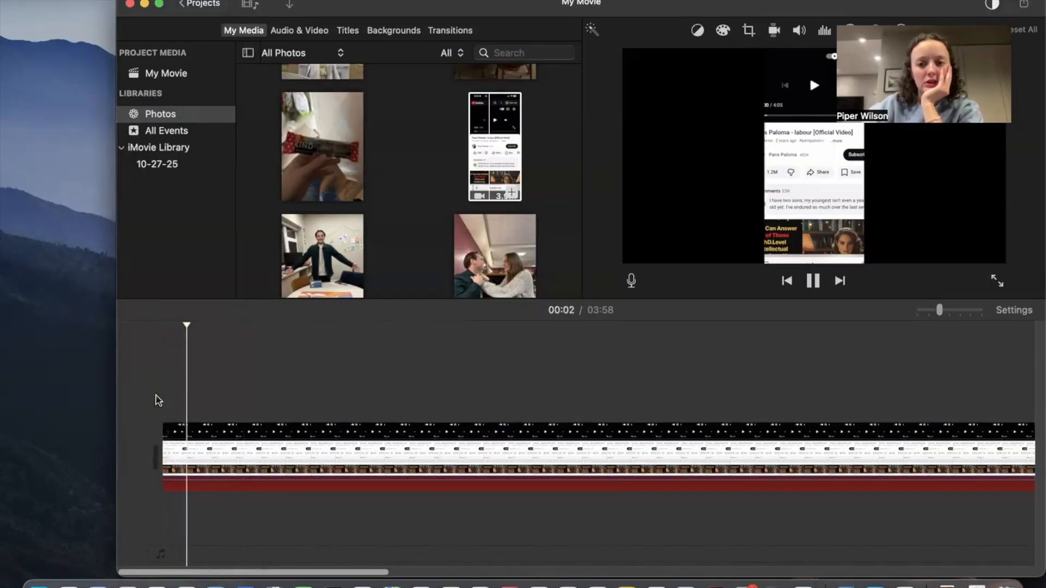
{"action": "key", "text": "space"}
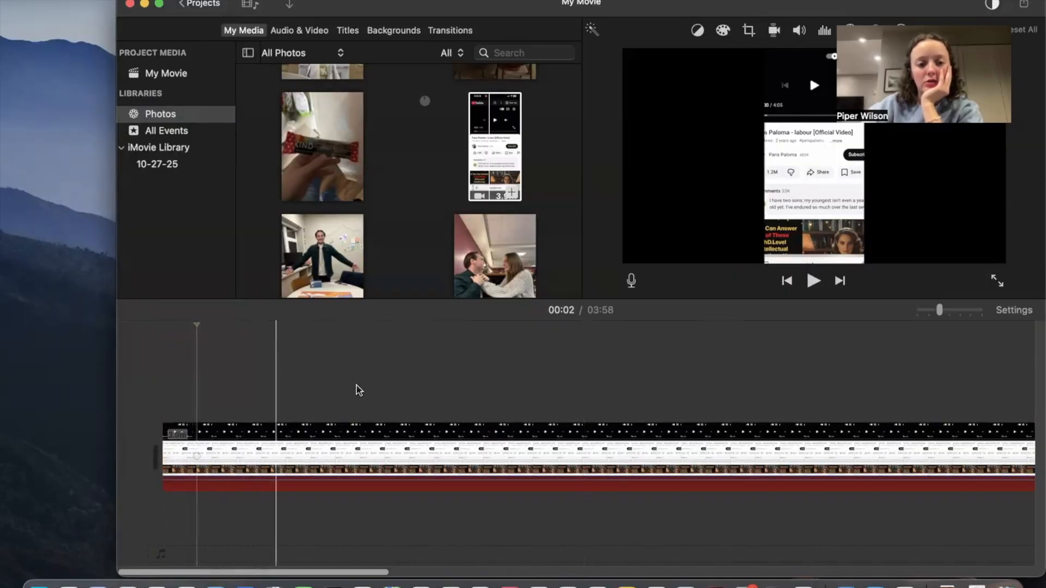
{"action": "key", "text": "space"}
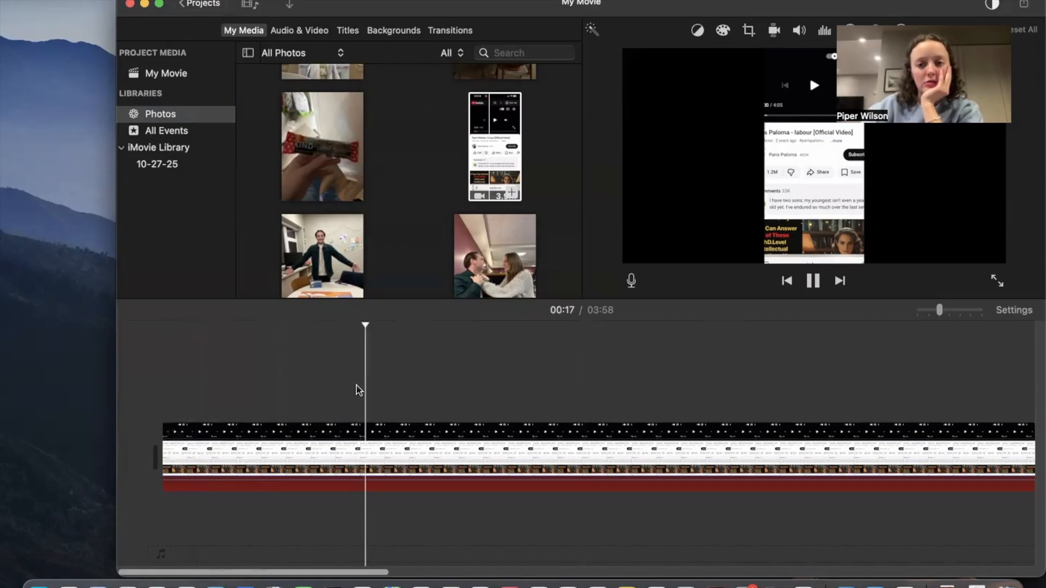
{"action": "left_click", "coordinate": [382, 463]}
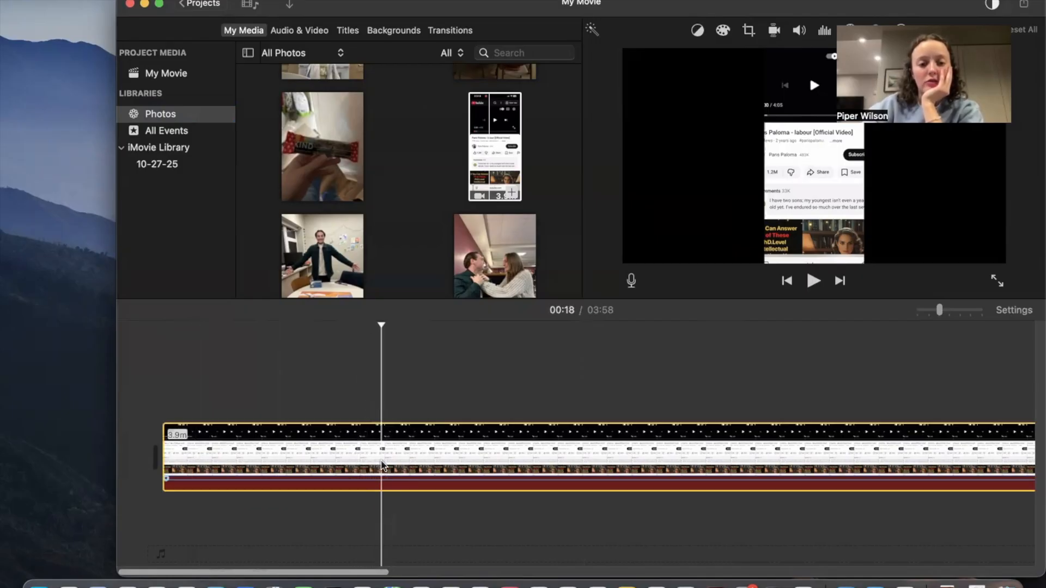
{"action": "key", "text": "Delete"}
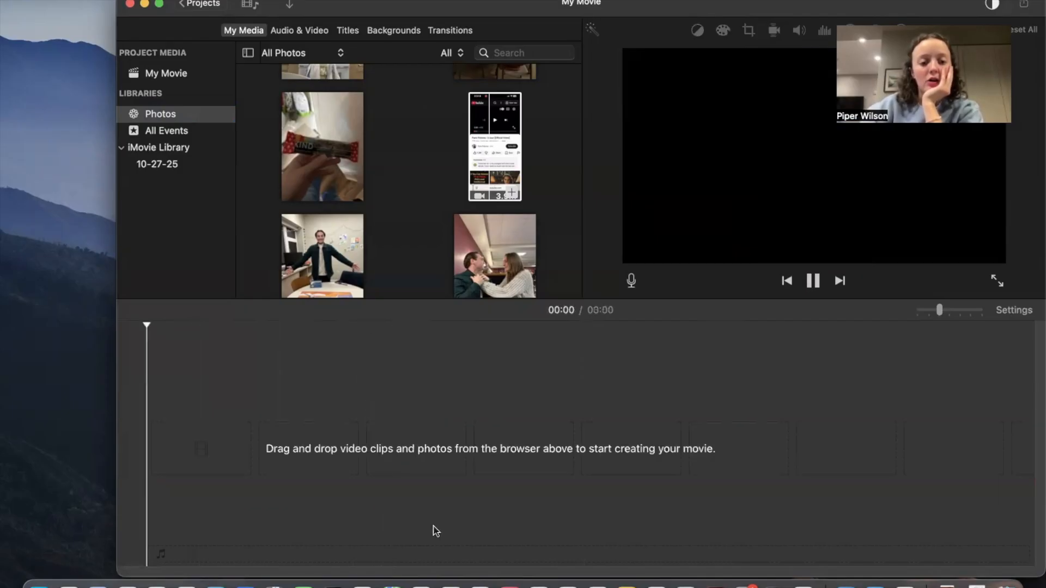
Open the 3:59 labour recording in the Photos app, play its opening, and return to iMovie
{"action": "left_click", "coordinate": [420, 584]}
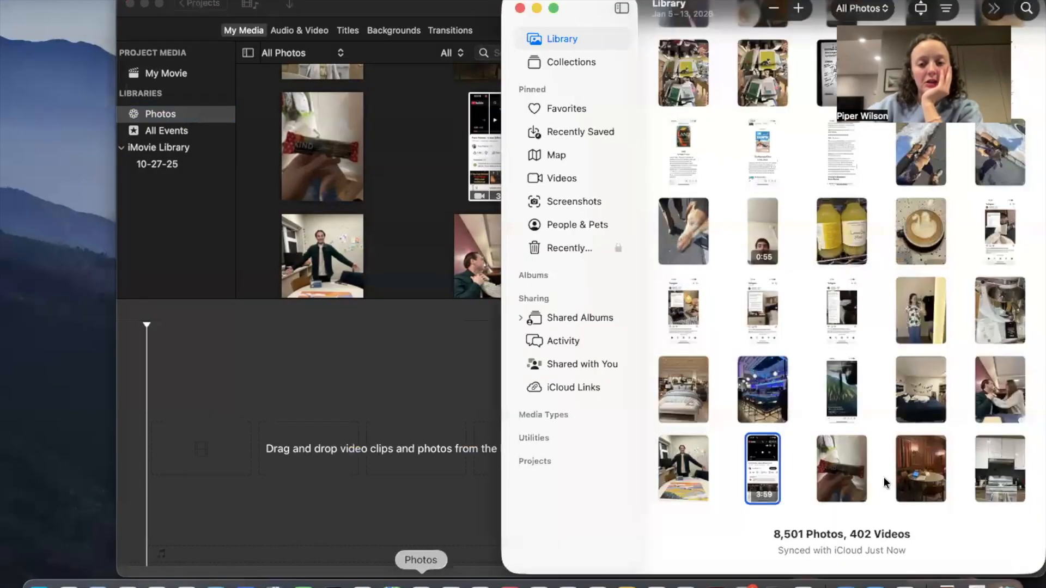
{"action": "double_click", "coordinate": [776, 473]}
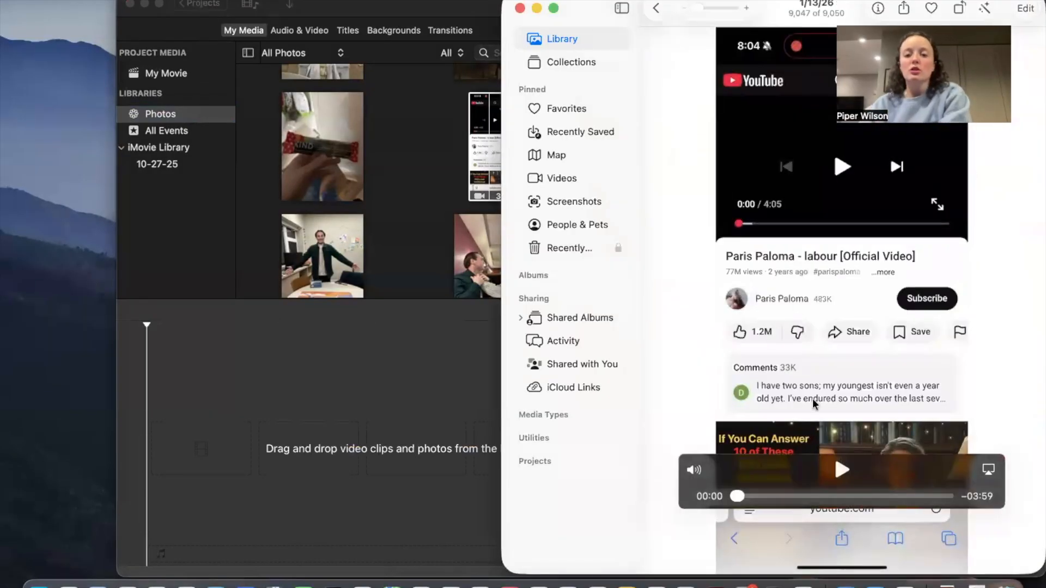
{"action": "left_click", "coordinate": [750, 497]}
{"action": "left_click_drag", "start_coordinate": [856, 315], "coordinate": [348, 434]}
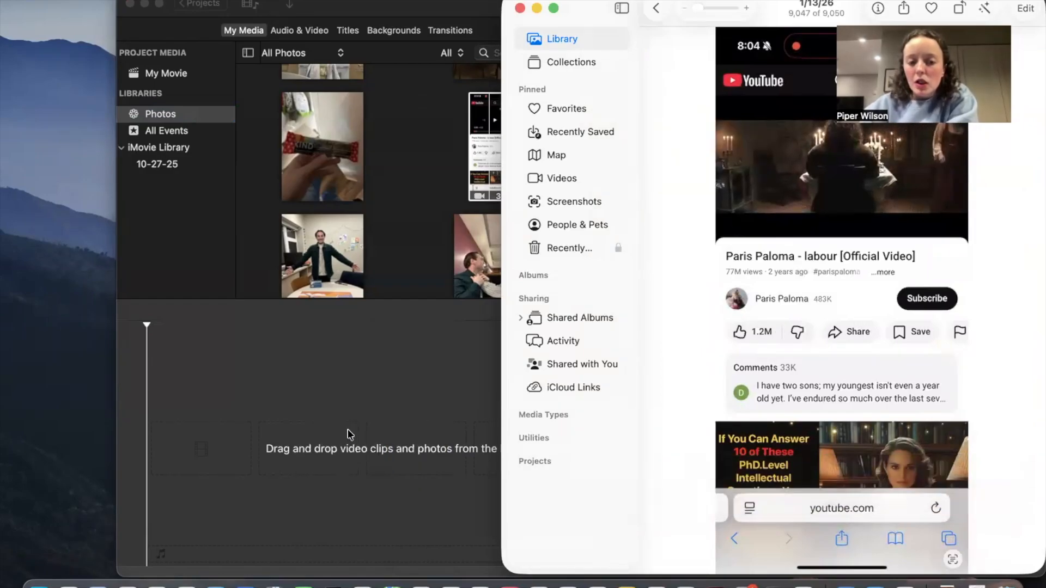
{"action": "left_click", "coordinate": [843, 470]}
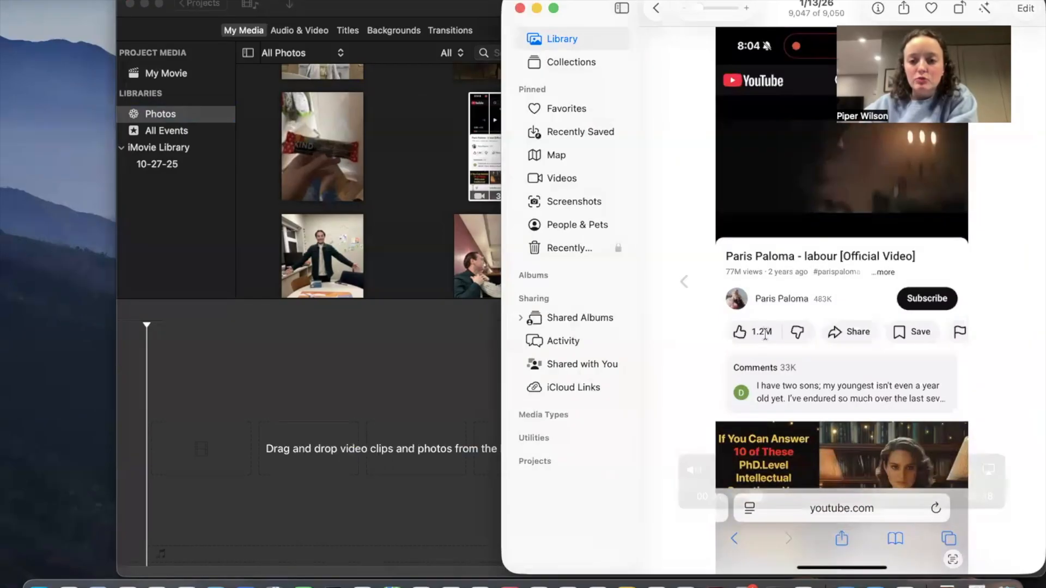
{"action": "left_click", "coordinate": [390, 435]}
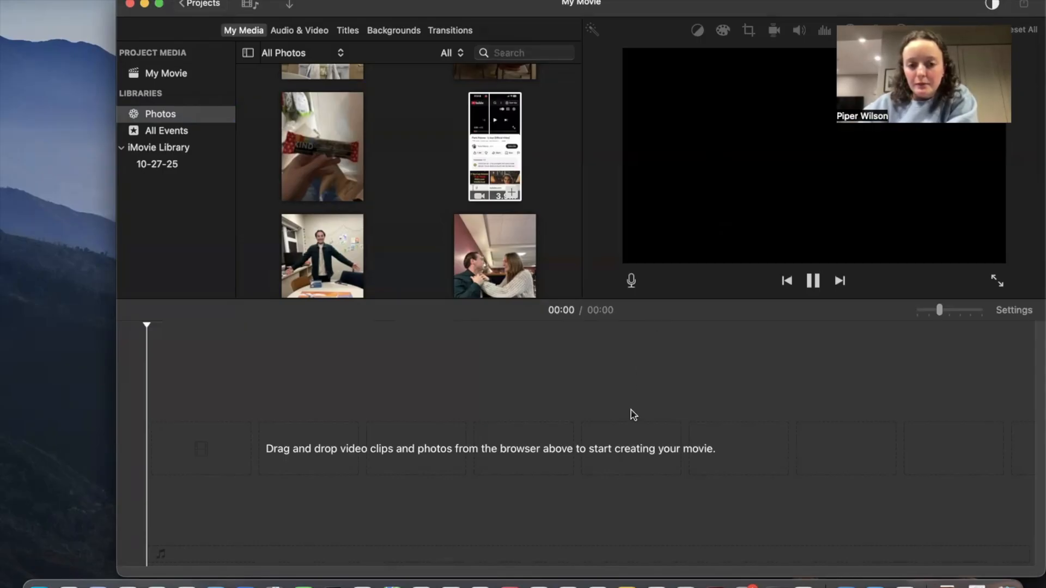
Add the 3.9-minute labour recording from the media browser to the empty timeline and detach its audio
{"action": "left_click_drag", "start_coordinate": [492, 154], "coordinate": [433, 447]}
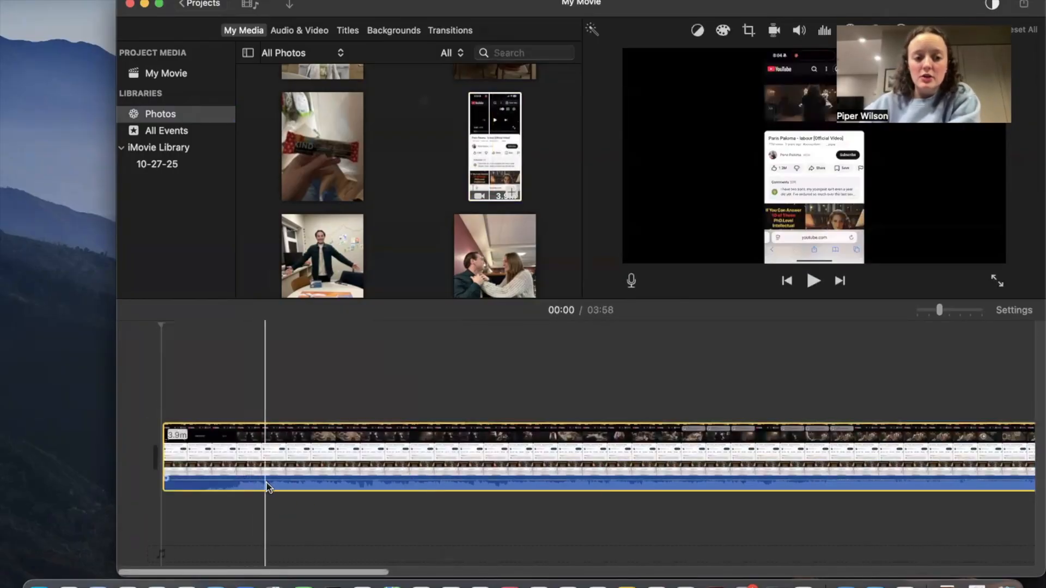
{"action": "right_click", "coordinate": [301, 449]}
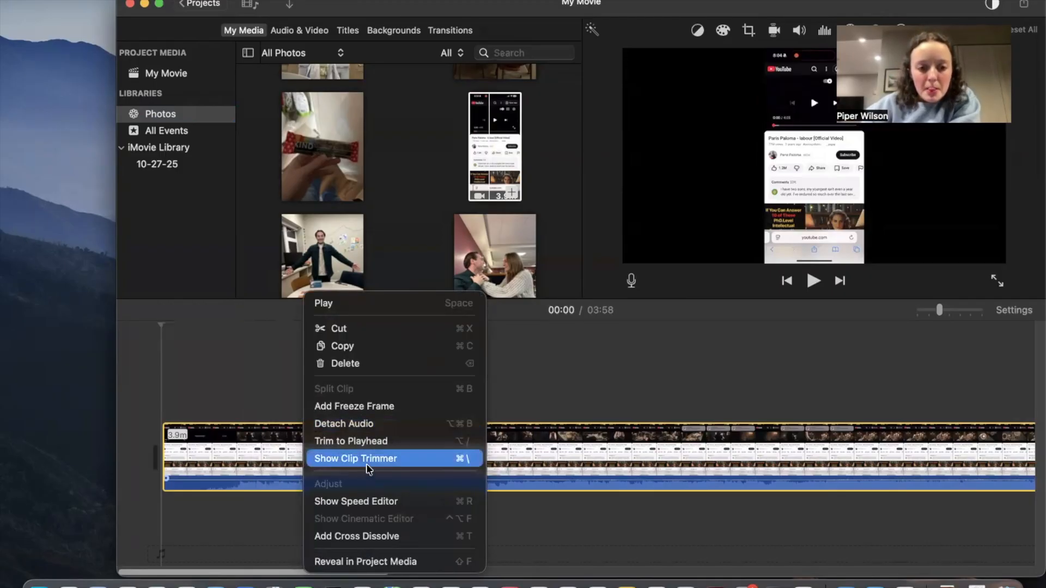
{"action": "left_click", "coordinate": [373, 426]}
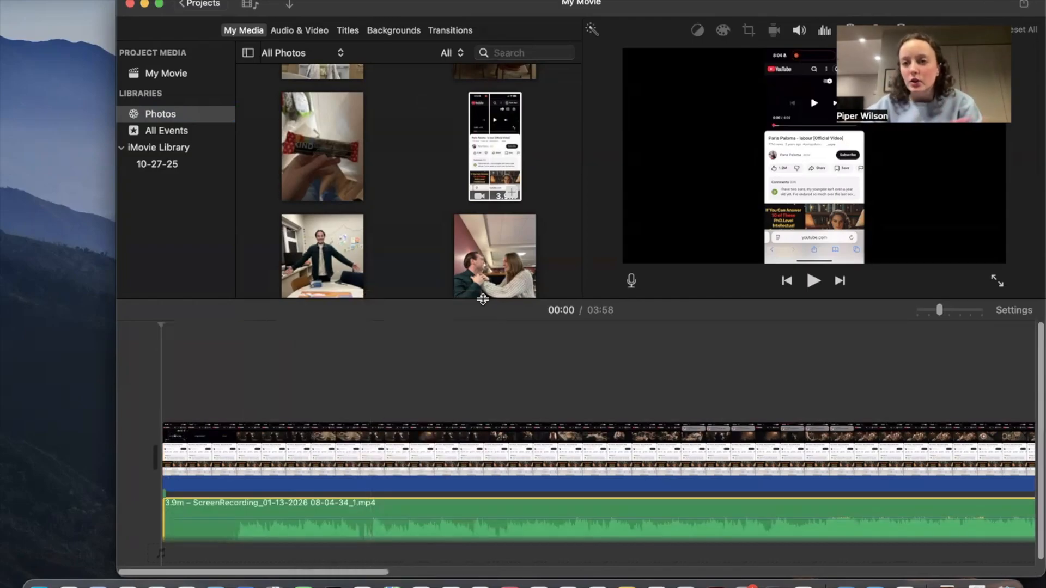
Shorten the iMovie window and enlarge its timeline area to fit the video and the detached audio
{"action": "scroll", "coordinate": [331, 393], "scroll_direction": "down", "scroll_amount": 1}
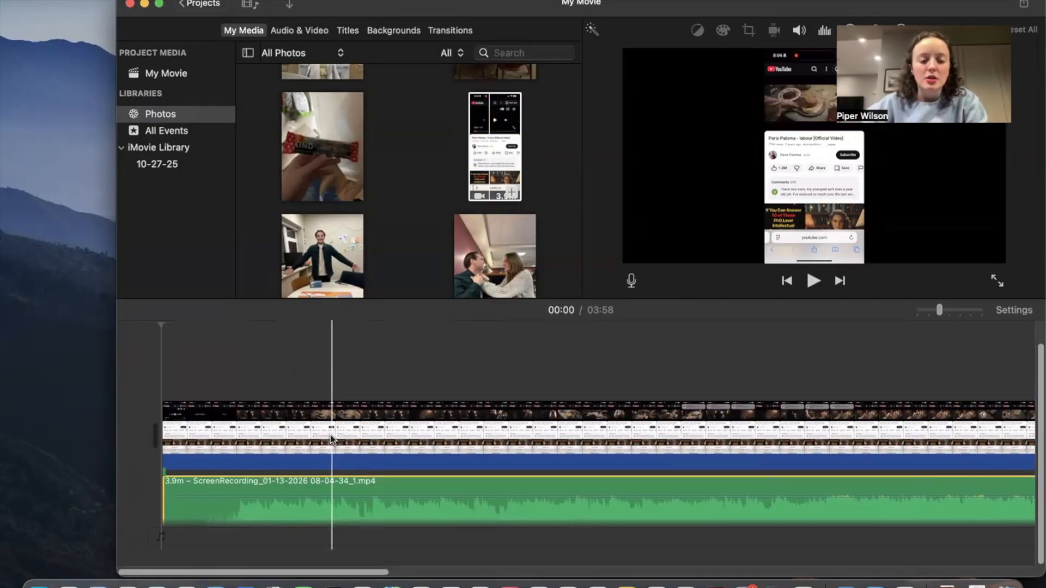
{"action": "scroll", "coordinate": [327, 436], "scroll_direction": "down", "scroll_amount": 2}
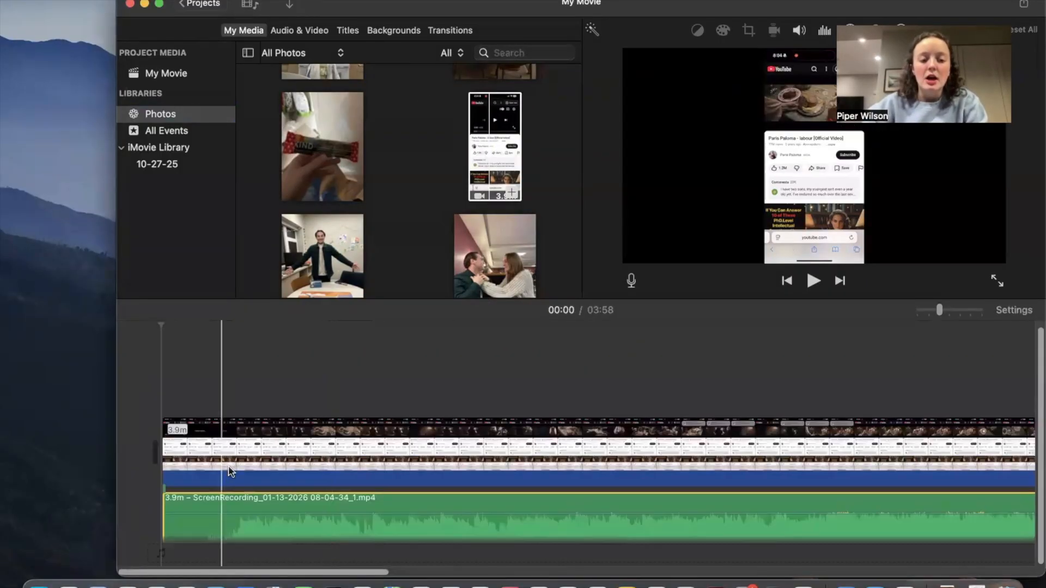
{"action": "scroll", "coordinate": [229, 472], "scroll_direction": "down", "scroll_amount": 2}
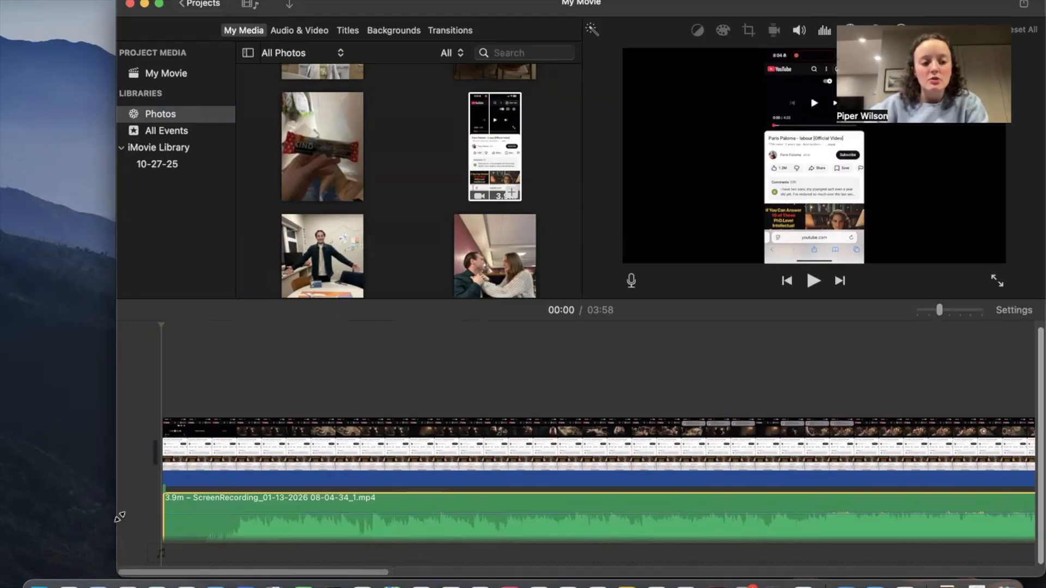
{"action": "left_click_drag", "start_coordinate": [119, 576], "coordinate": [120, 497]}
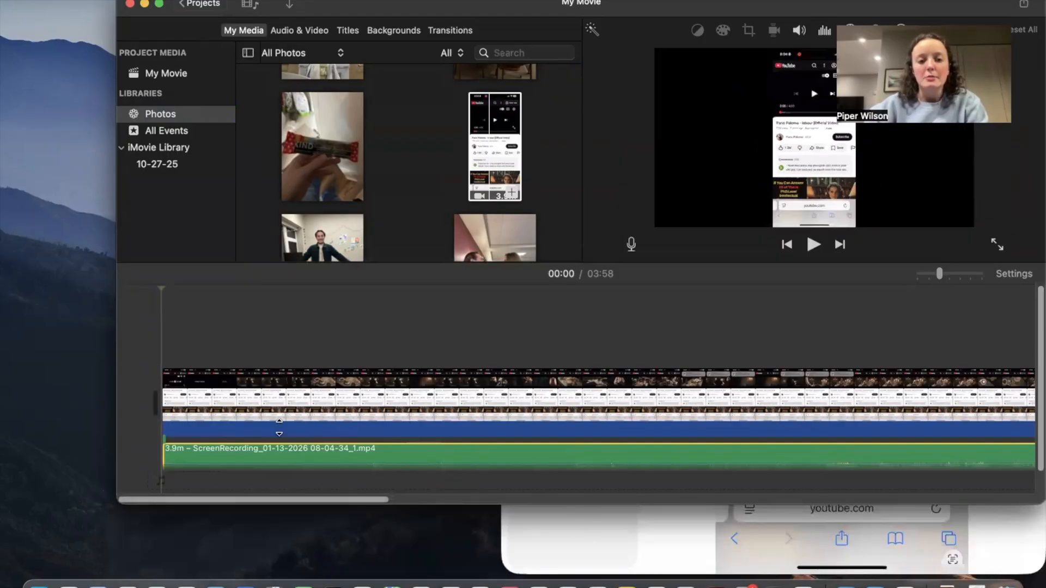
{"action": "scroll", "coordinate": [295, 409], "scroll_direction": "down", "scroll_amount": 5}
{"action": "scroll", "coordinate": [296, 408], "scroll_direction": "up", "scroll_amount": 4}
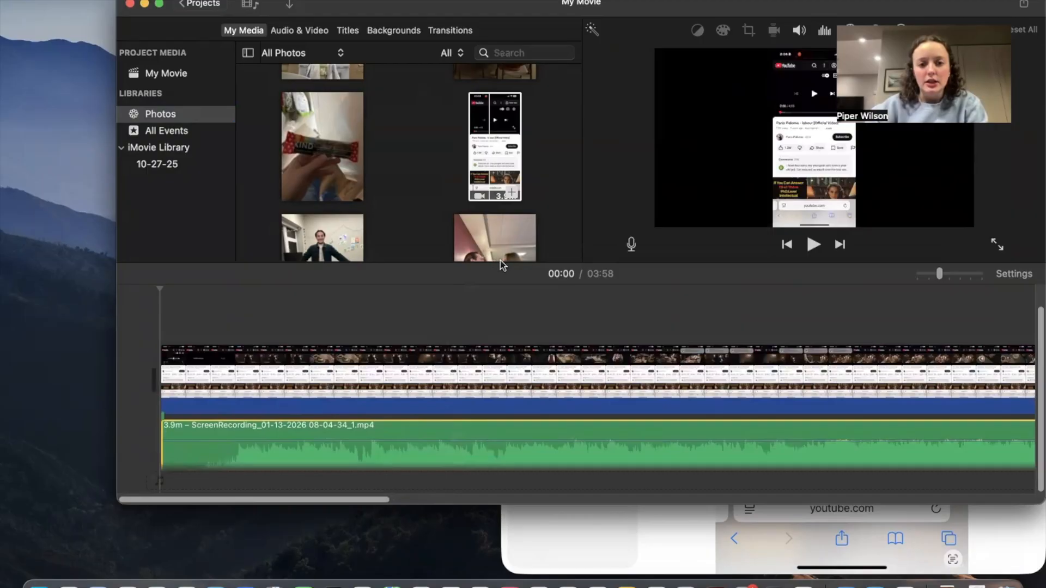
{"action": "left_click_drag", "start_coordinate": [500, 261], "coordinate": [506, 254]}
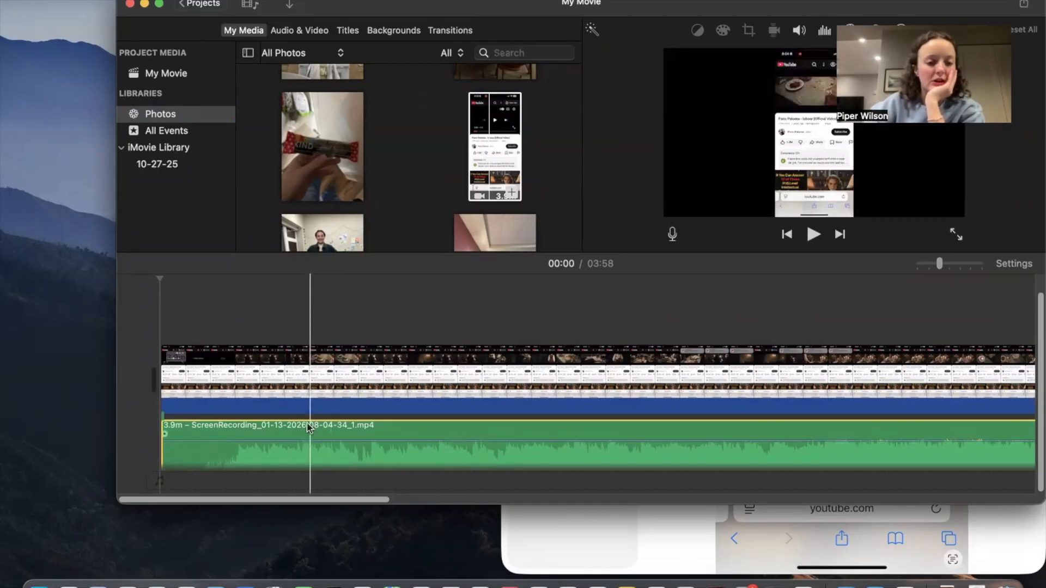
Split the detached audio at 0:03 and delete the 3.5-second opening piece
{"action": "right_click", "coordinate": [207, 436]}
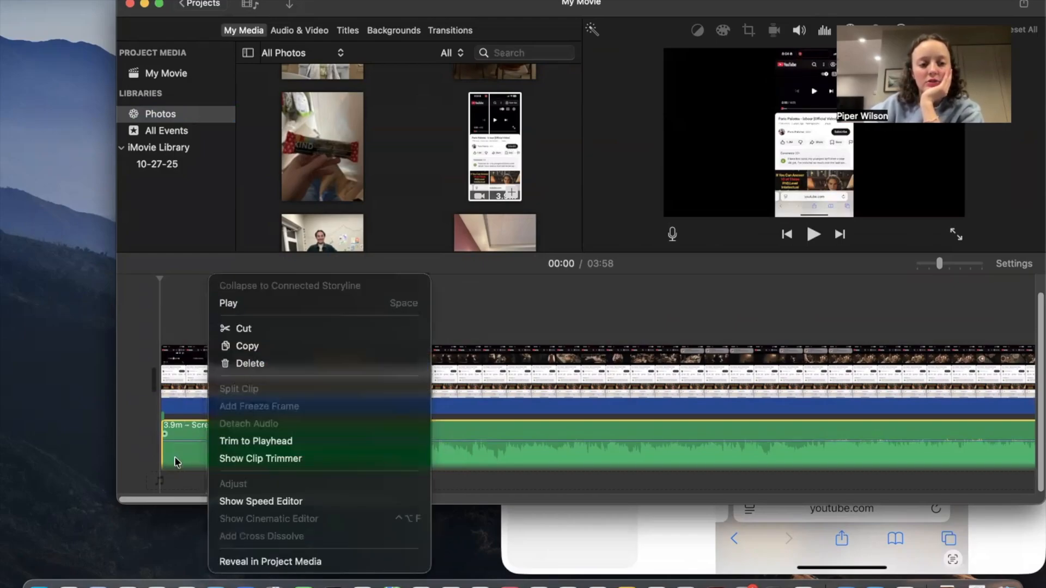
{"action": "left_click", "coordinate": [202, 485]}
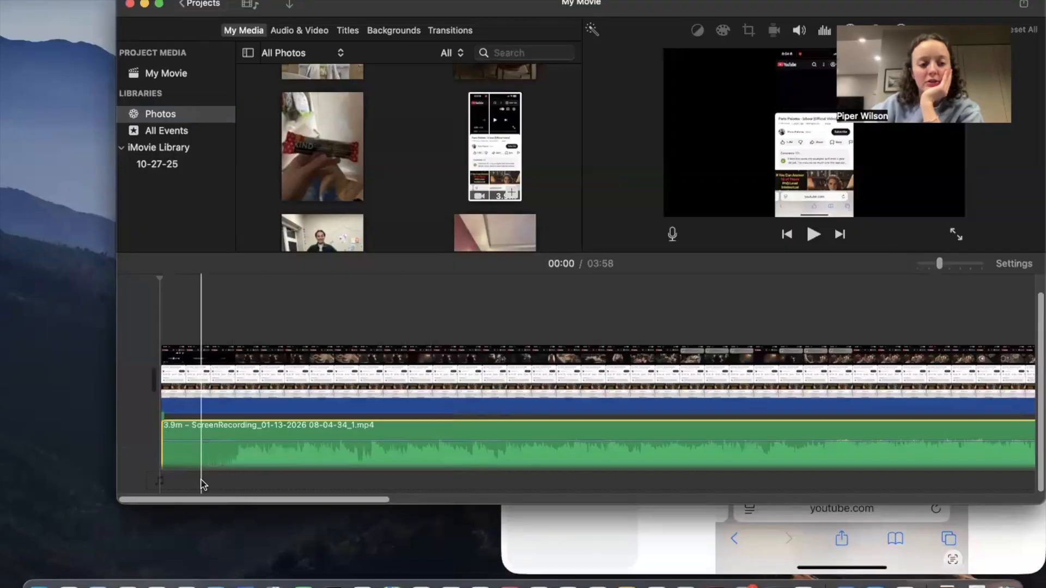
{"action": "left_click", "coordinate": [203, 485]}
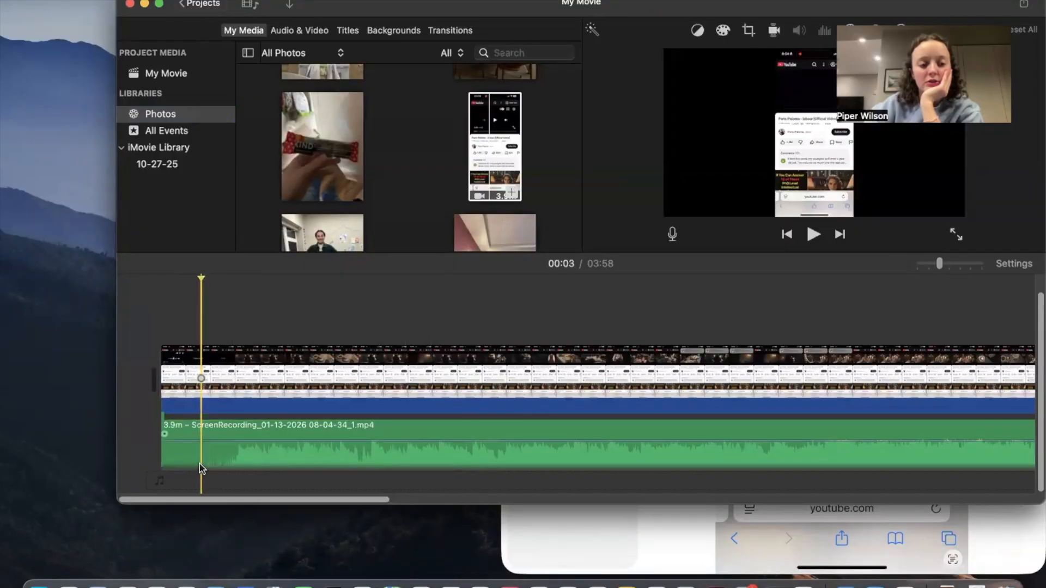
{"action": "left_click", "coordinate": [201, 459]}
{"action": "right_click", "coordinate": [202, 459]}
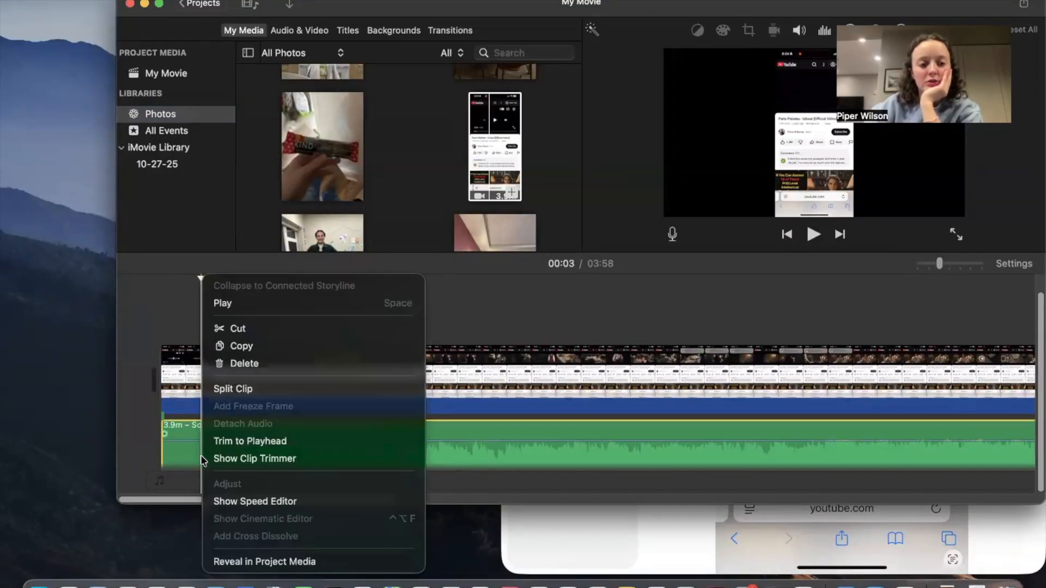
{"action": "left_click", "coordinate": [243, 389]}
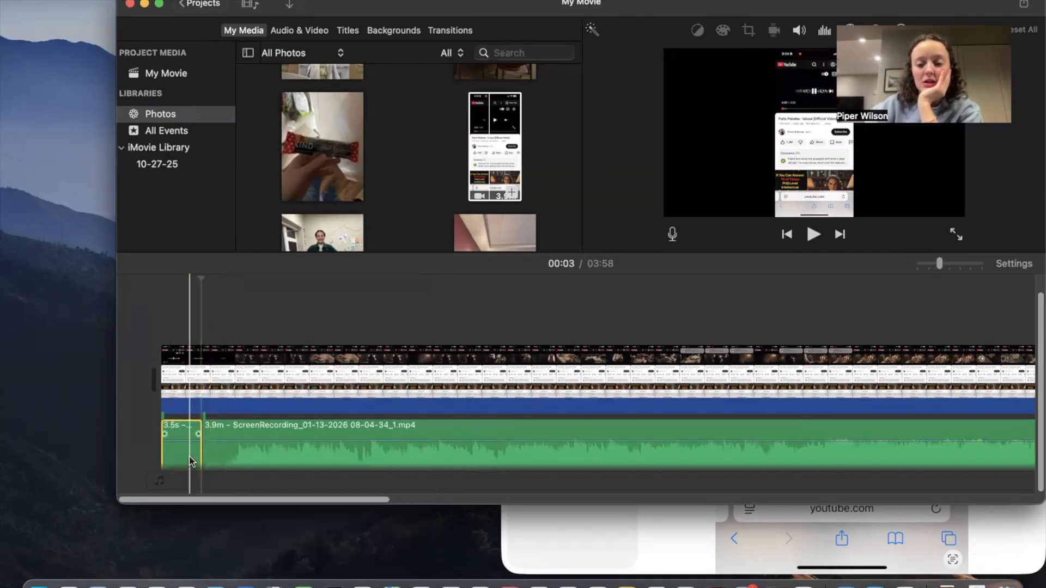
{"action": "key", "text": "Delete"}
Listen to the song's opening verse to find the cut point, and split the detached audio at 0:29
{"action": "key", "text": "space"}
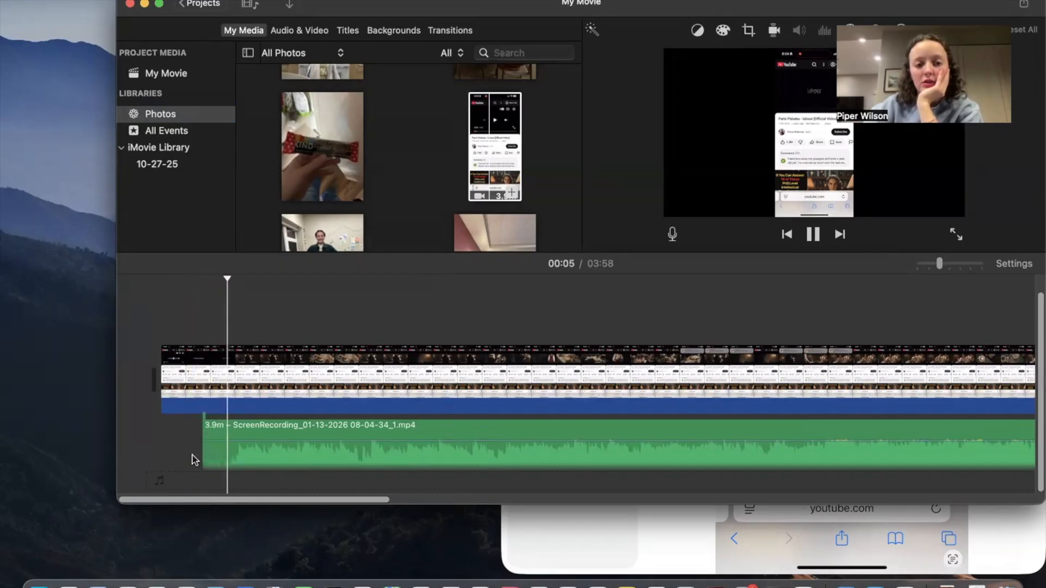
{"action": "key", "text": "space"}
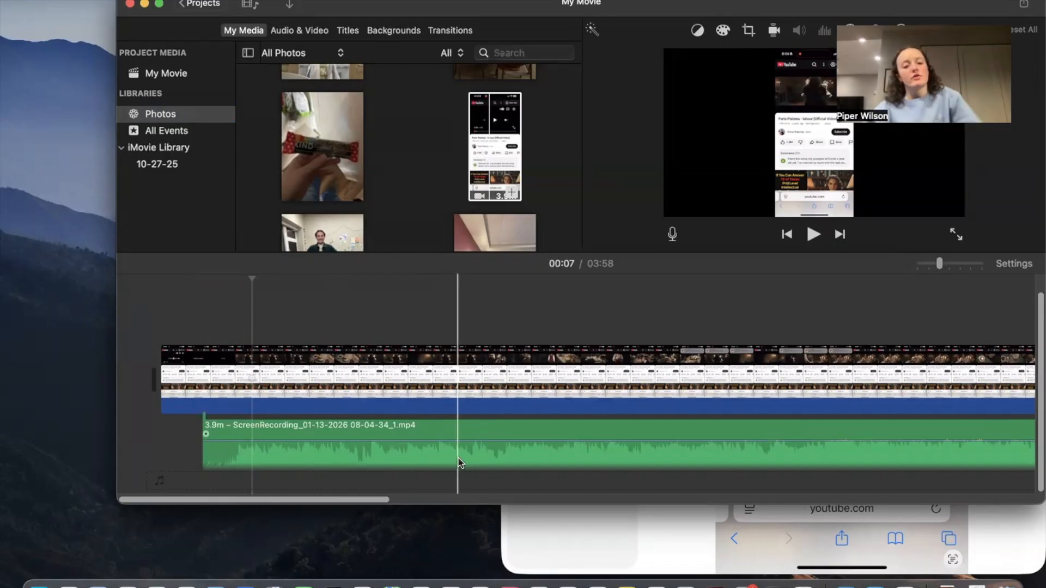
{"action": "left_click", "coordinate": [489, 458]}
{"action": "key", "text": "space"}
{"action": "key", "text": "space"}
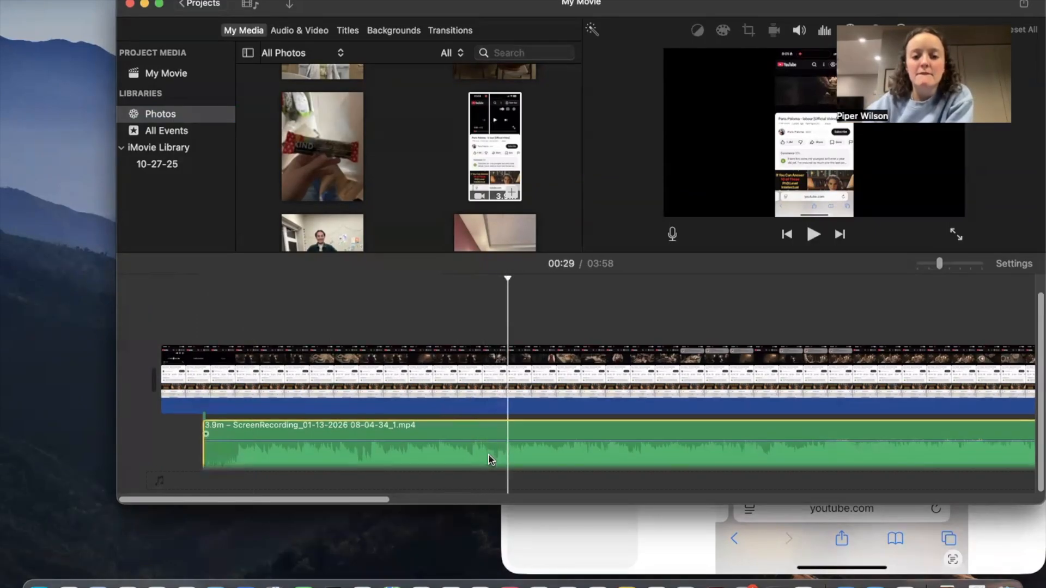
{"action": "right_click", "coordinate": [507, 455]}
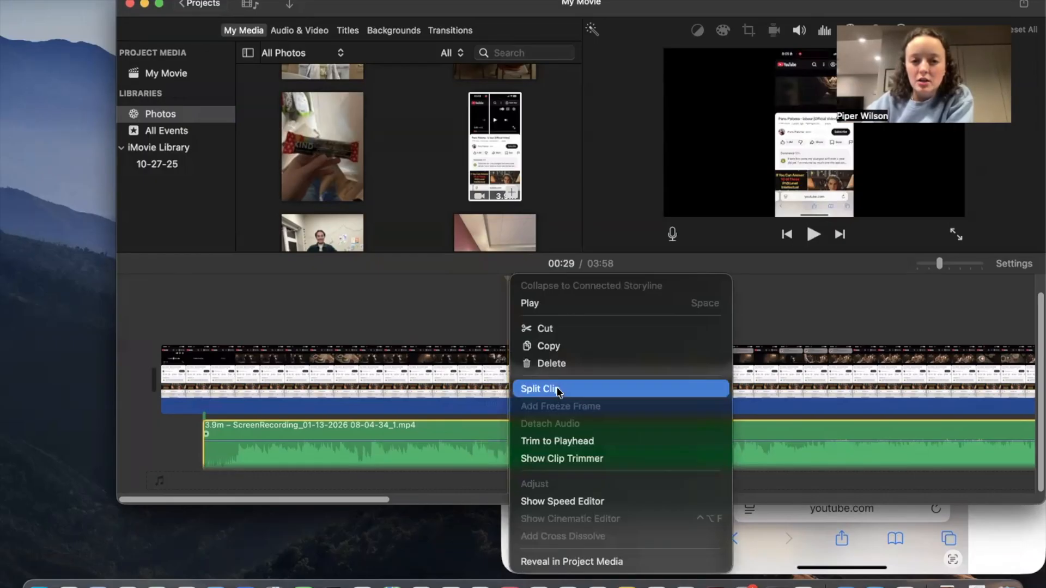
{"action": "left_click", "coordinate": [557, 389]}
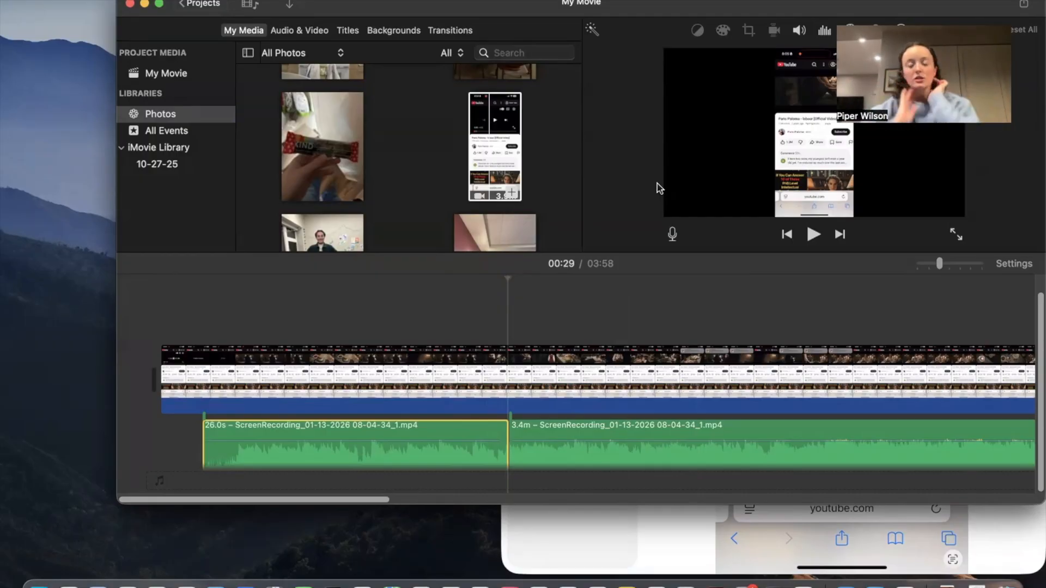
Play the second audio piece up to the next cut point and split it at 0:56
{"action": "left_click", "coordinate": [748, 431]}
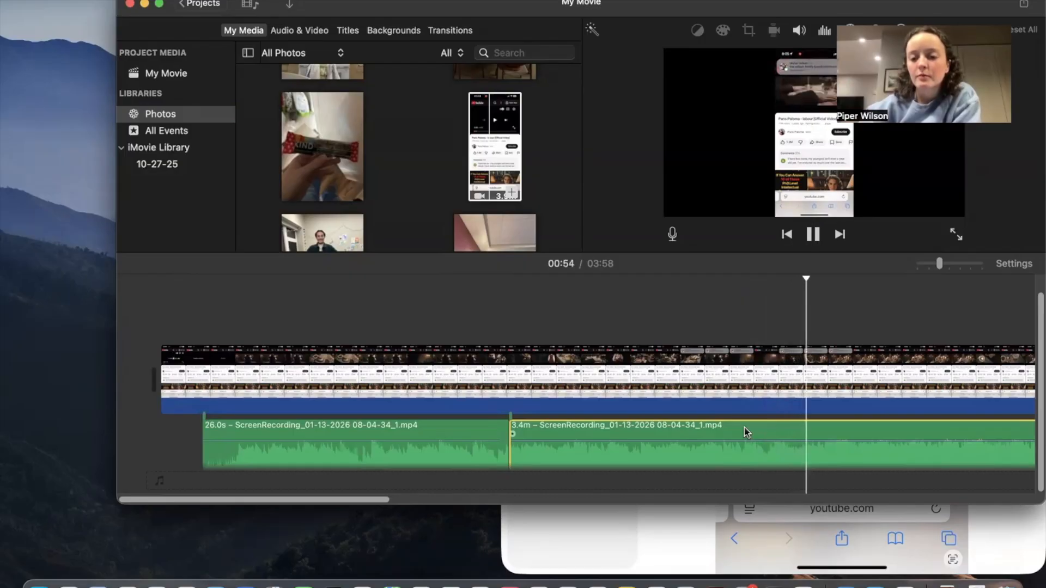
{"action": "key", "text": "space"}
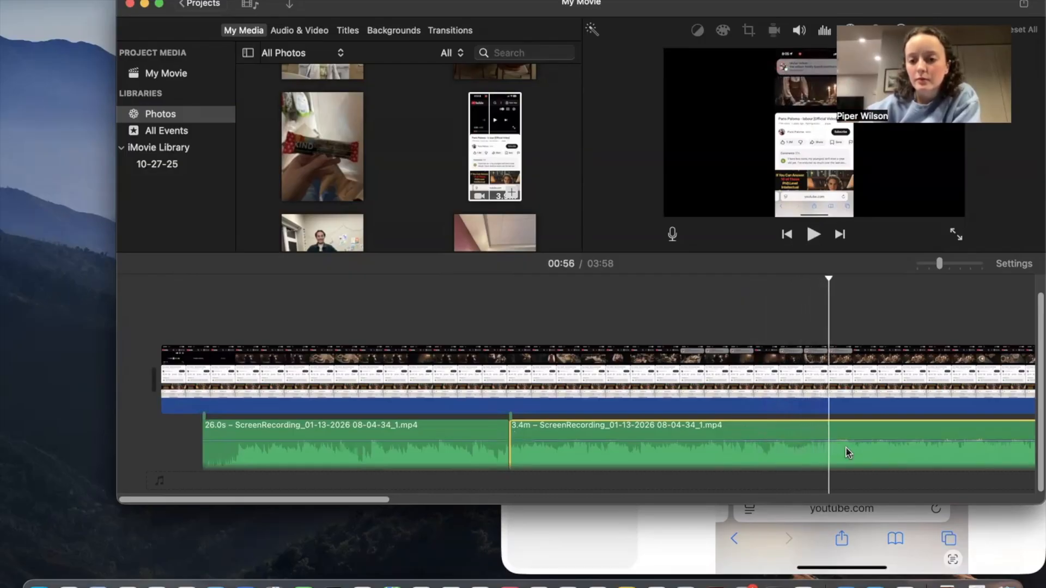
{"action": "right_click", "coordinate": [827, 427]}
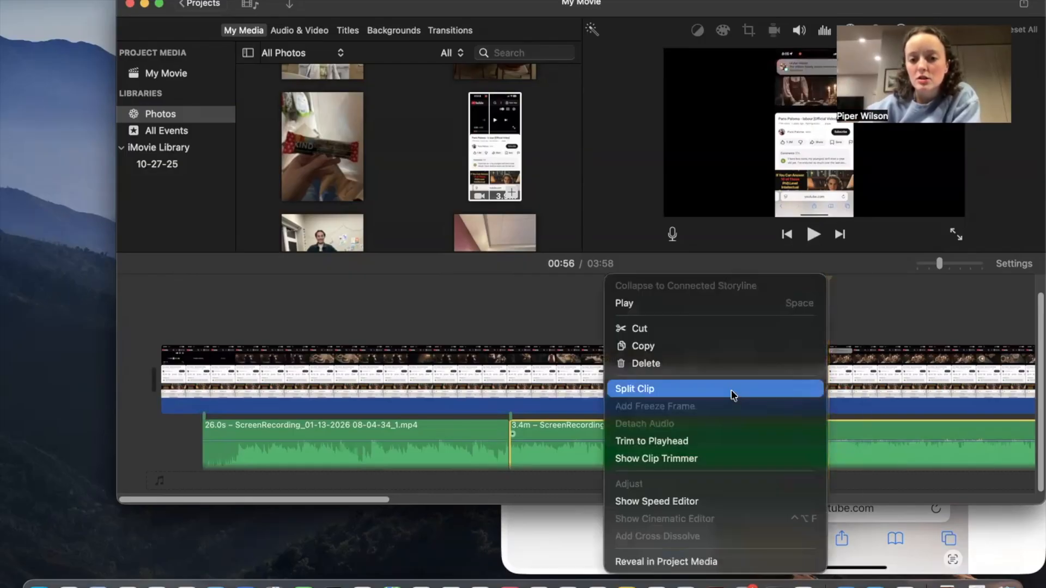
{"action": "key", "text": "Return"}
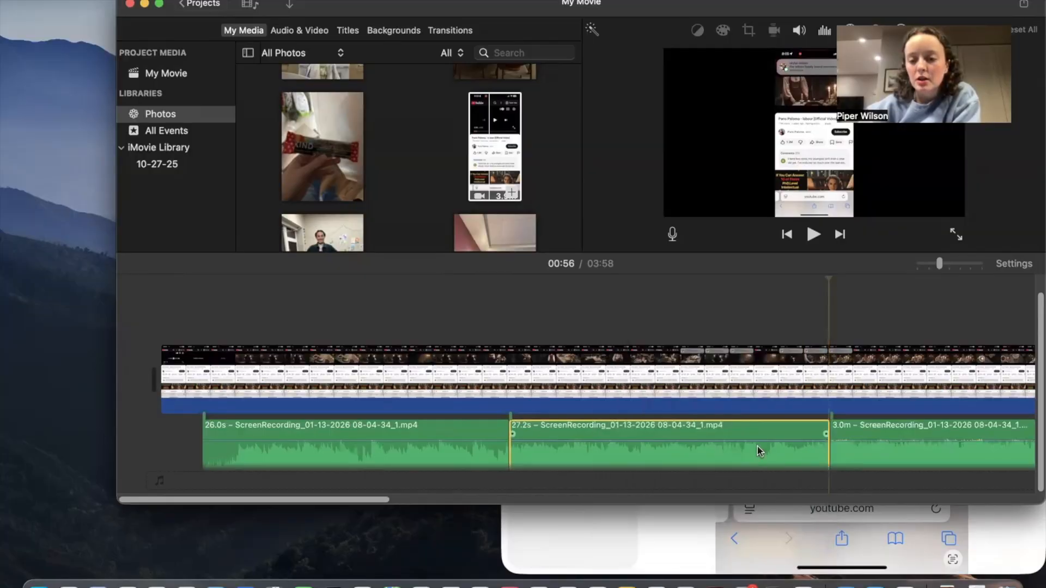
Delete the 27.2-second middle audio piece and place the remaining 3.0-minute piece one track lower, slightly overlapping the end of the 26.0-second piece
{"action": "left_click", "coordinate": [772, 454]}
{"action": "key", "text": "Delete"}
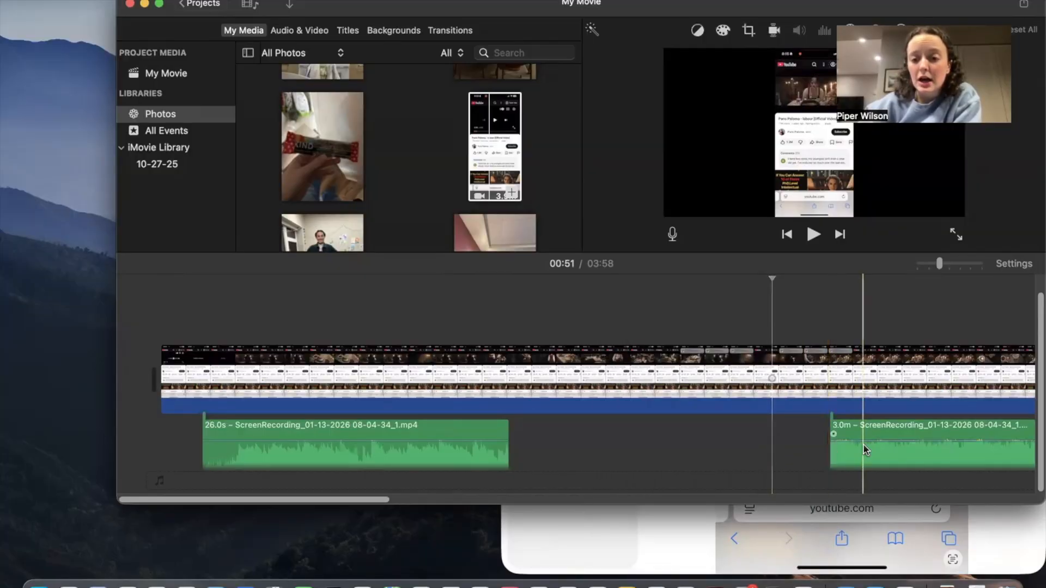
{"action": "left_click_drag", "start_coordinate": [858, 448], "coordinate": [518, 436]}
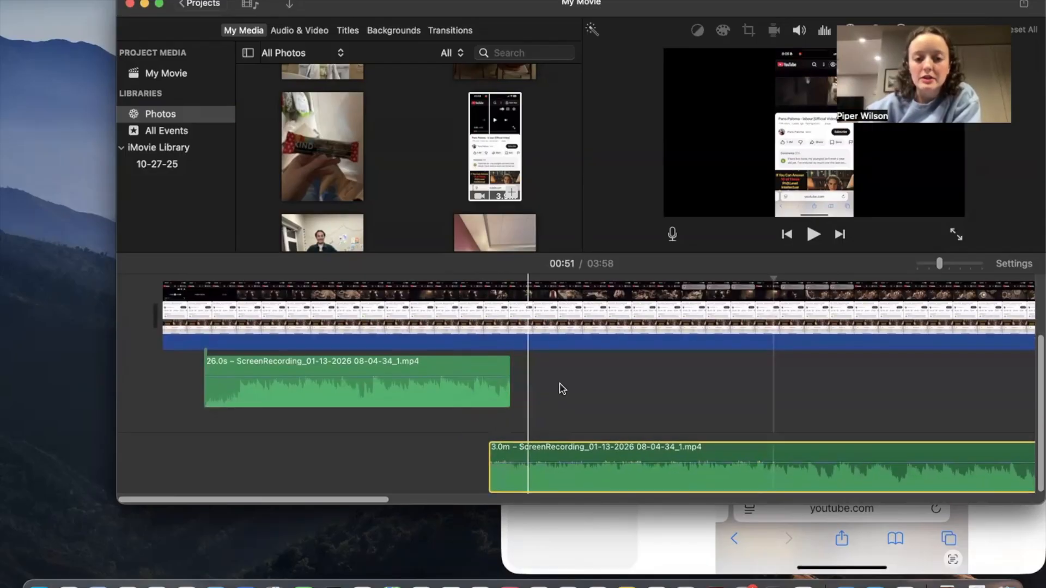
{"action": "scroll", "coordinate": [559, 385], "scroll_direction": "down", "scroll_amount": 1}
{"action": "scroll", "coordinate": [549, 391], "scroll_direction": "up", "scroll_amount": 1}
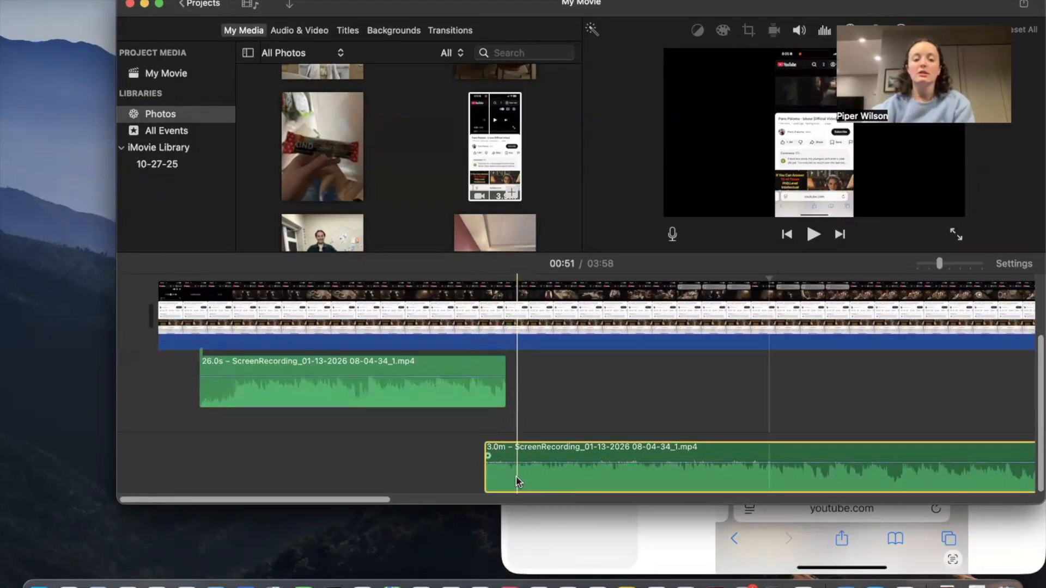
Play the overlap between the two audio pieces and move the 3.0-minute piece later, leaving only a very small overlap
{"action": "key", "text": "super+equal"}
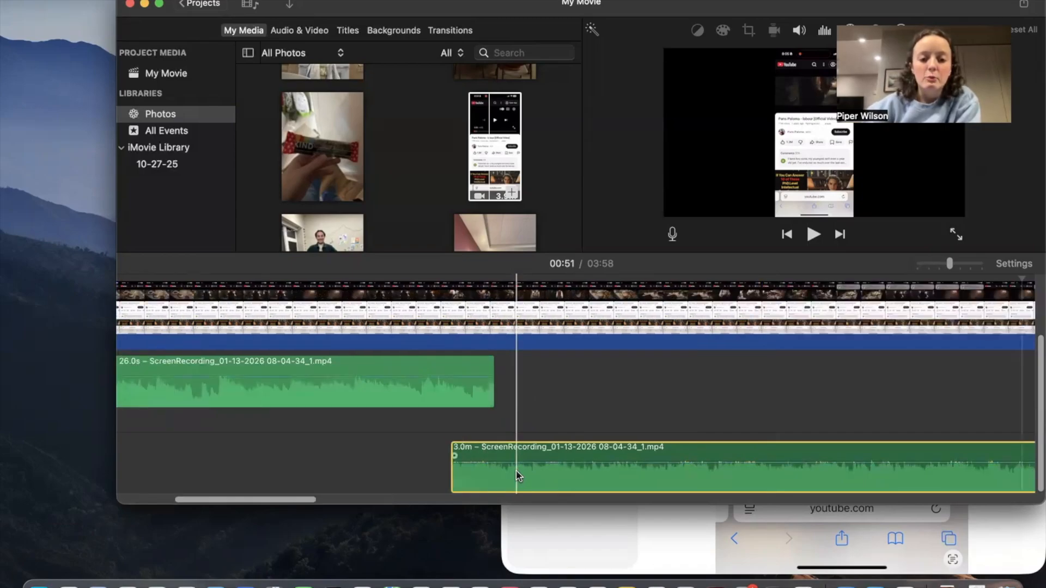
{"action": "key", "text": "super+equal"}
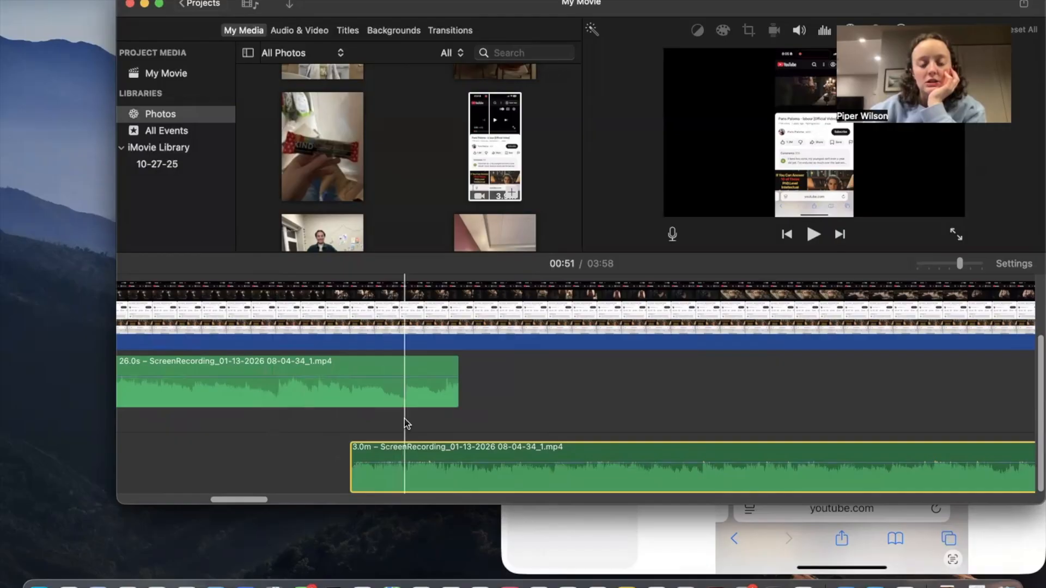
{"action": "left_click", "coordinate": [236, 423]}
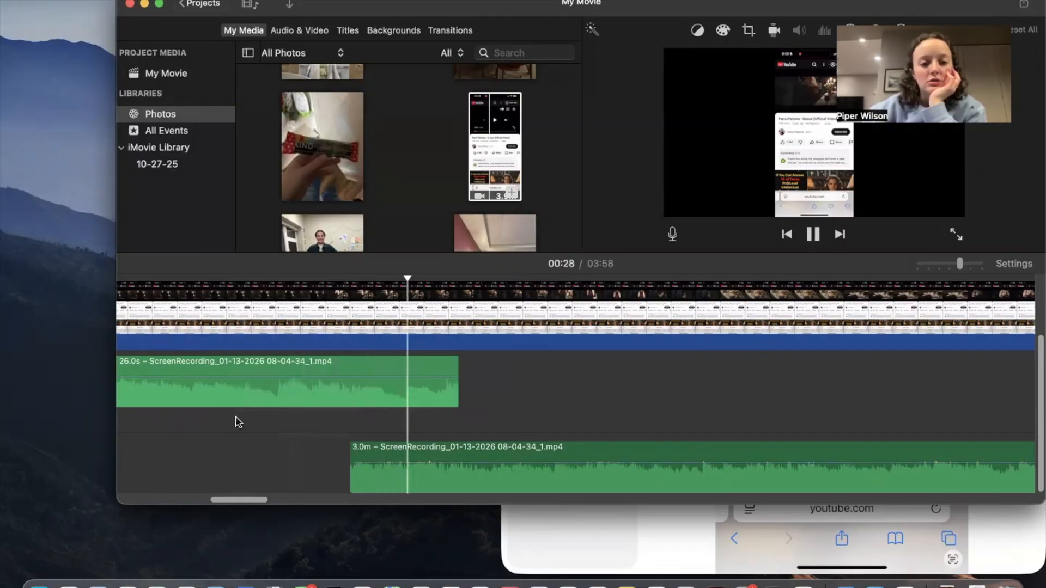
{"action": "key", "text": "space"}
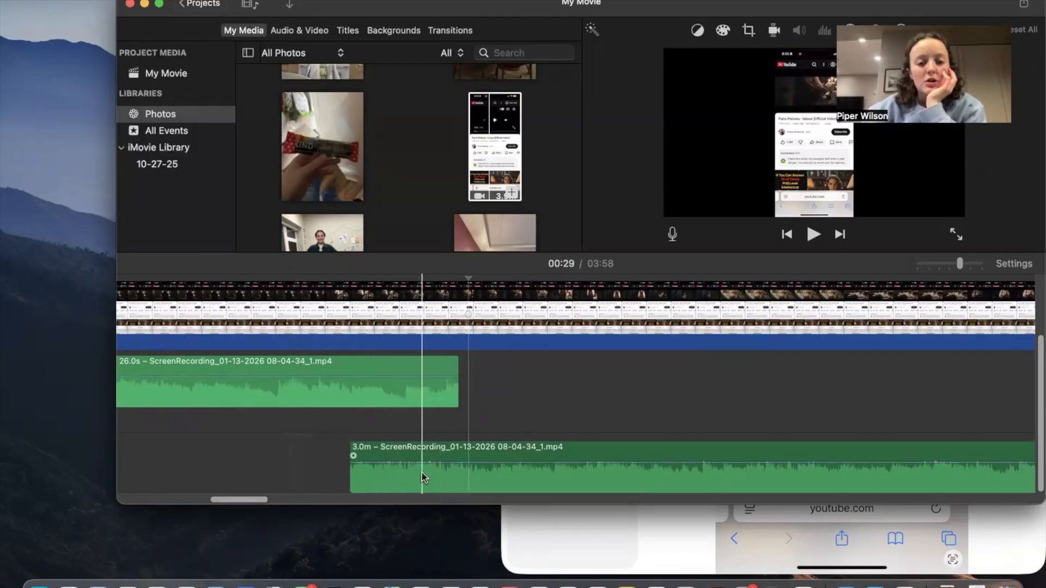
{"action": "left_click_drag", "start_coordinate": [401, 446], "coordinate": [498, 448]}
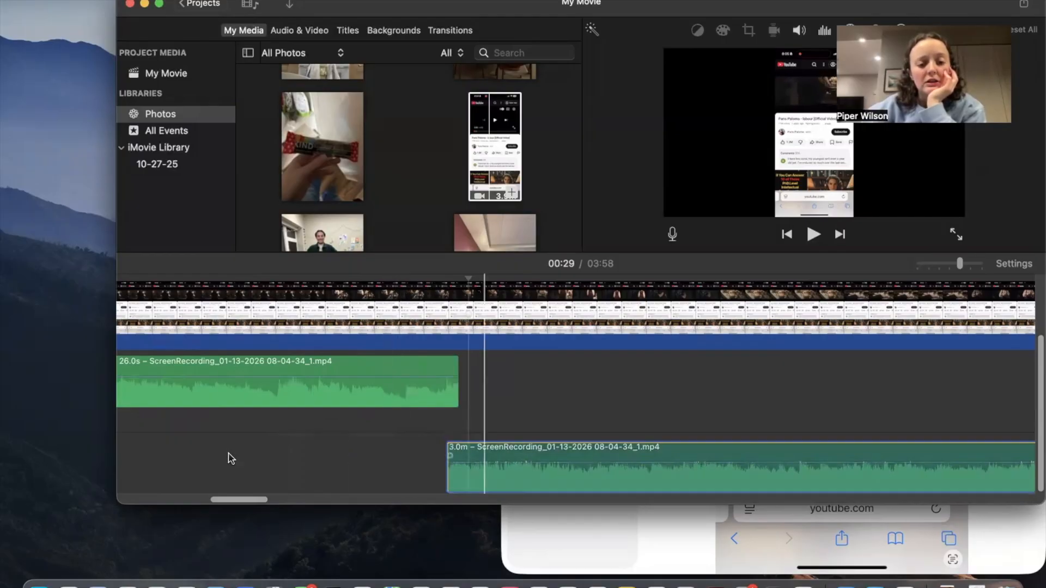
Replay the join between the audio pieces and move the 3.0-minute piece earlier for a longer overlap with the first piece
{"action": "left_click", "coordinate": [309, 450]}
{"action": "key", "text": "space"}
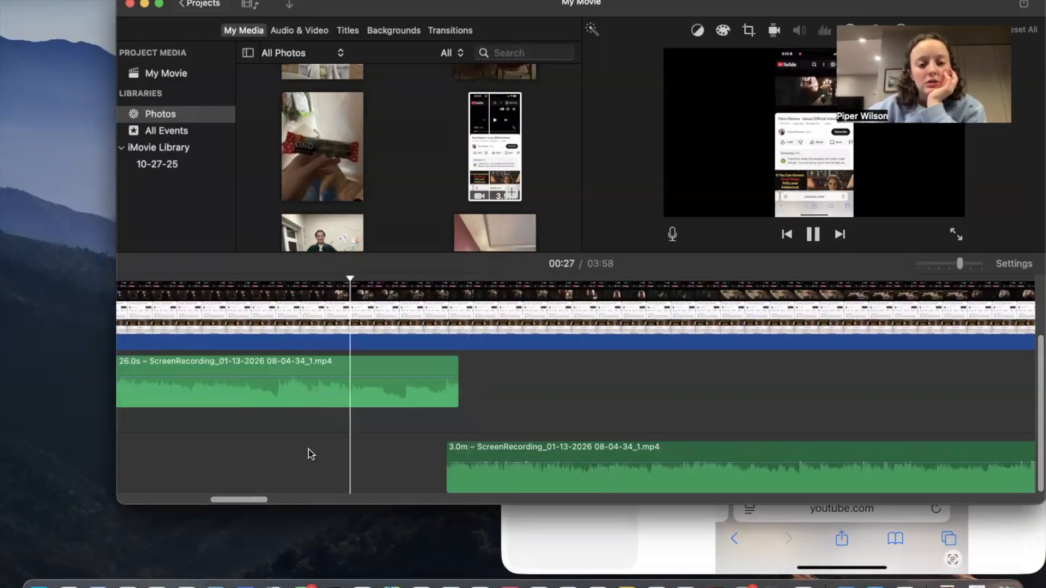
{"action": "key", "text": "space"}
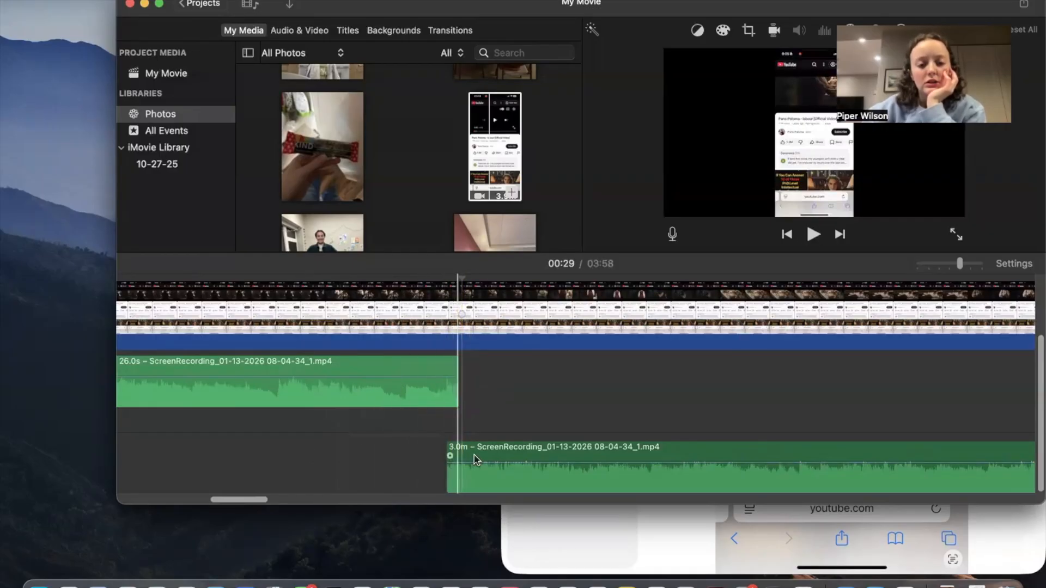
{"action": "key", "text": "space"}
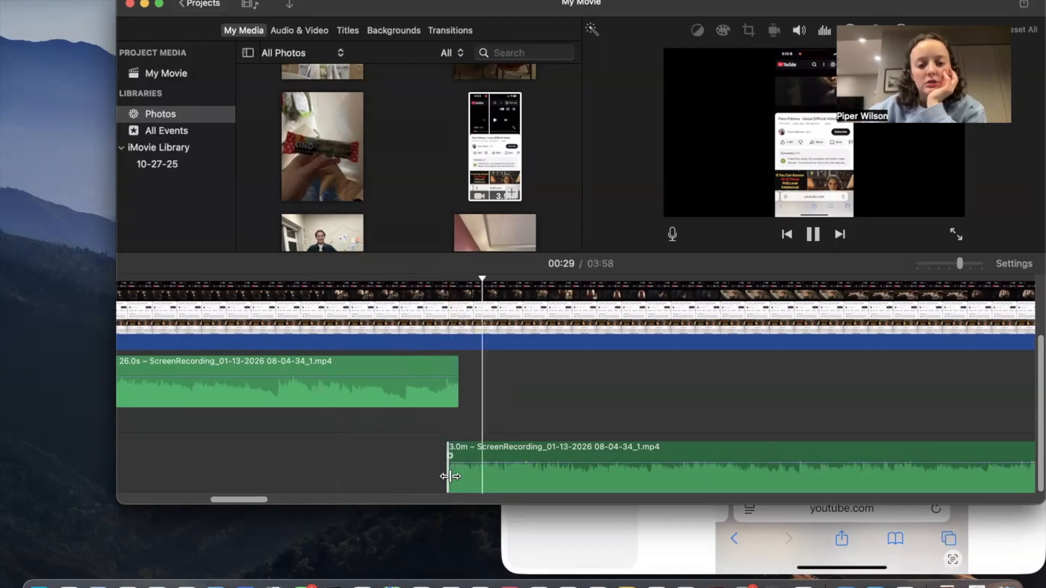
{"action": "key", "text": "space"}
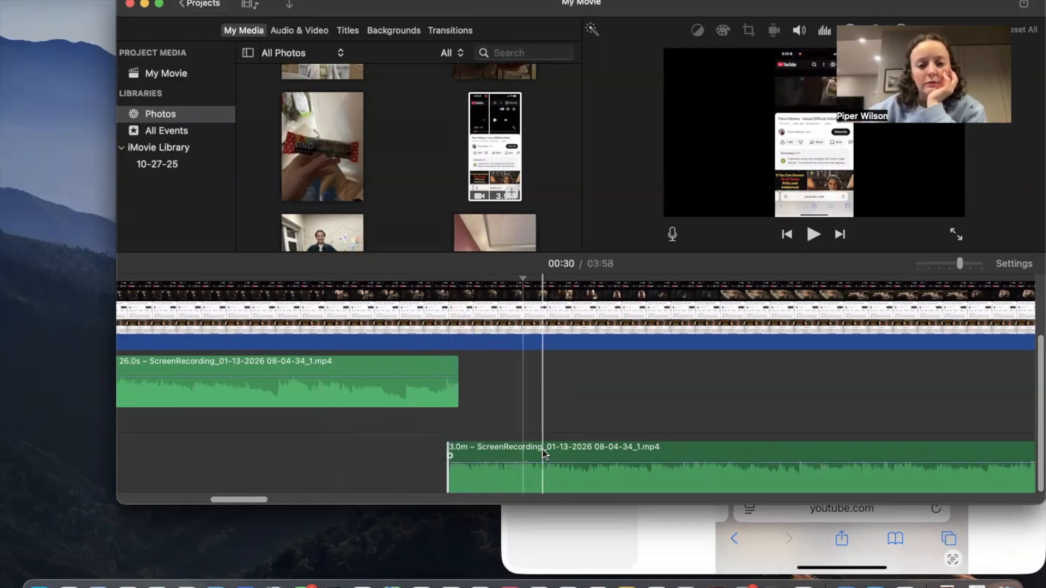
{"action": "left_click_drag", "start_coordinate": [523, 454], "coordinate": [462, 455]}
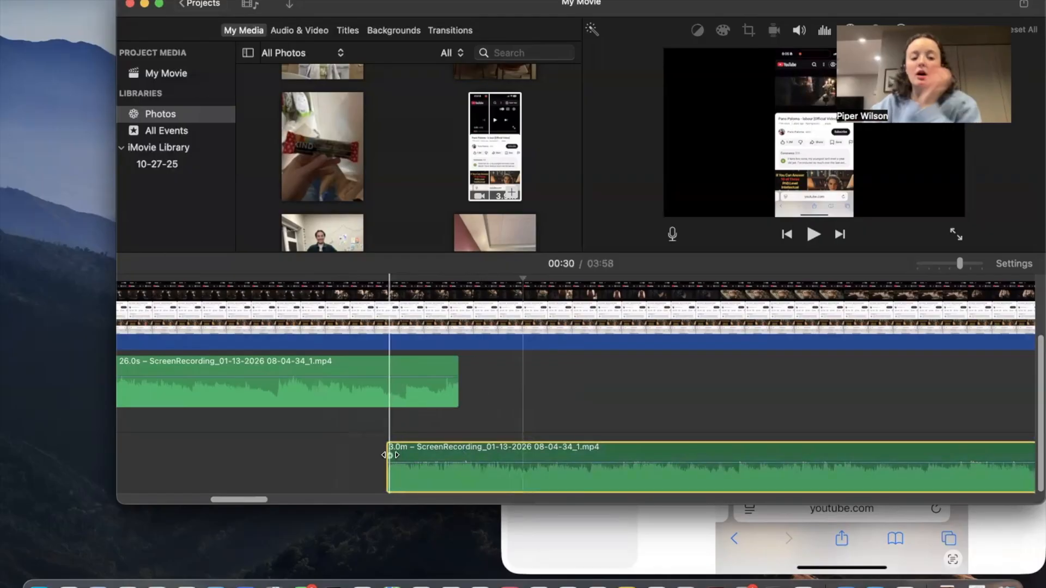
Add a fade-in to the 3.0-minute piece and a fade-out to the end of the 26.0-second piece, and play the crossfade
{"action": "left_click_drag", "start_coordinate": [390, 454], "coordinate": [489, 454]}
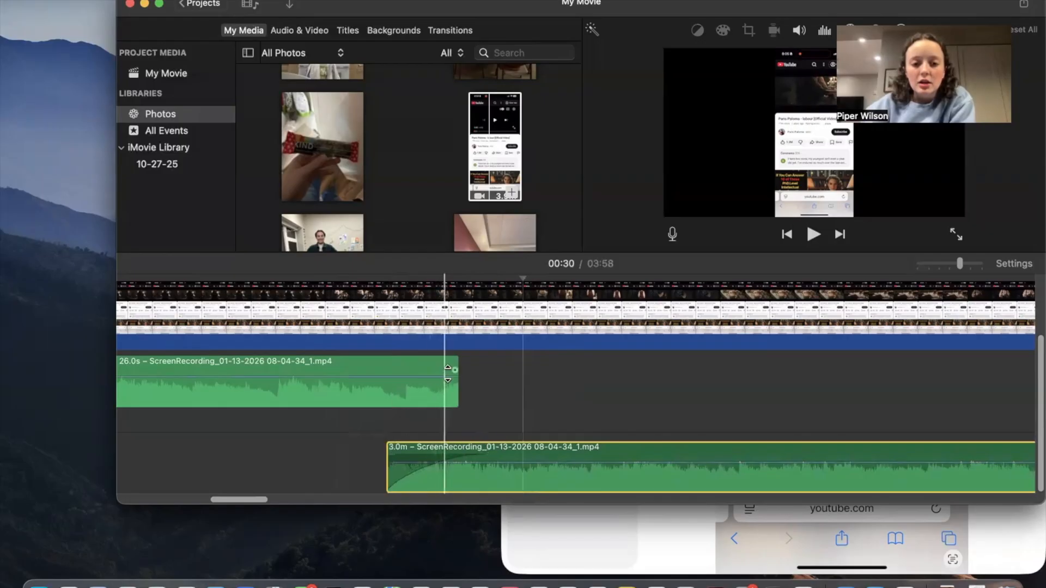
{"action": "left_click_drag", "start_coordinate": [454, 369], "coordinate": [396, 370]}
{"action": "left_click", "coordinate": [329, 444]}
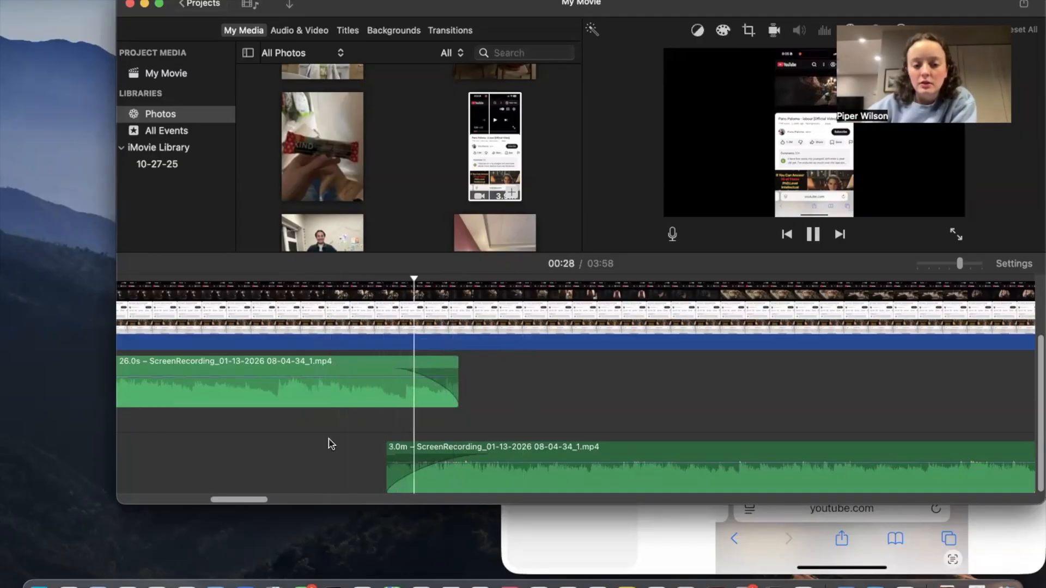
{"action": "key", "text": "space"}
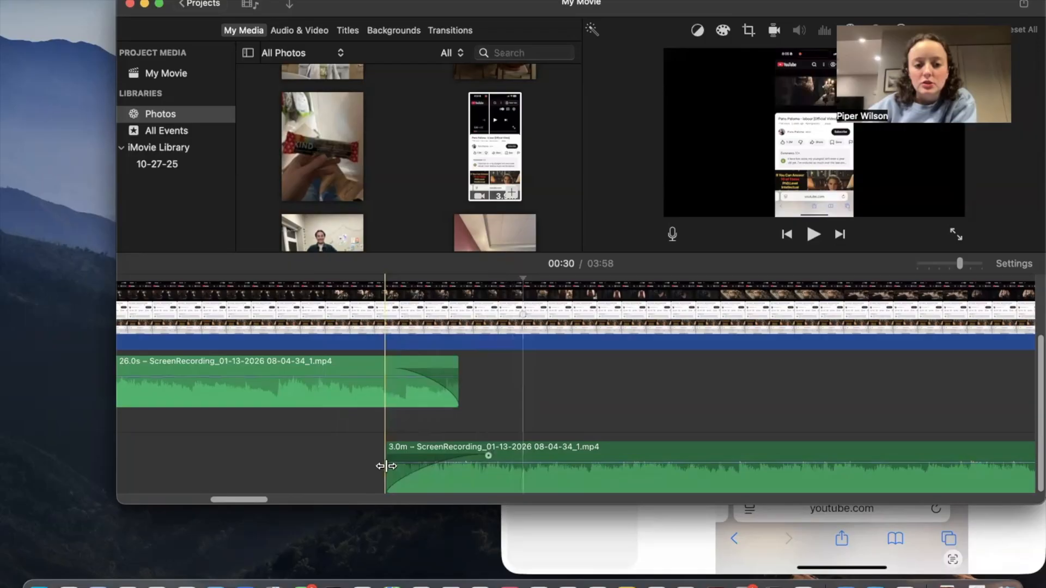
Trim the start of the 3.0-minute piece, move it slightly later, and play the crossfade
{"action": "left_click_drag", "start_coordinate": [391, 467], "coordinate": [419, 467]}
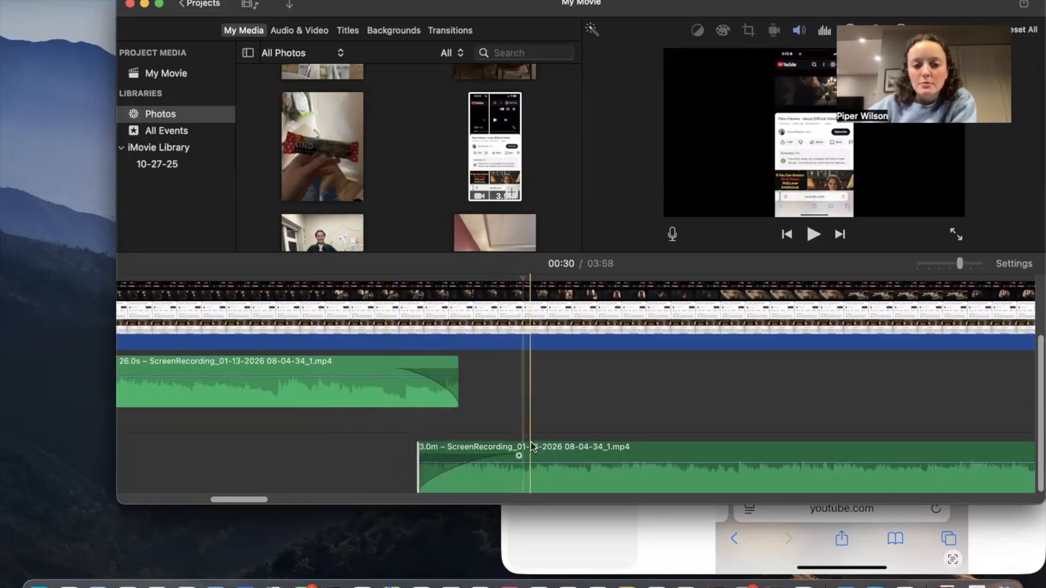
{"action": "left_click_drag", "start_coordinate": [545, 451], "coordinate": [552, 451]}
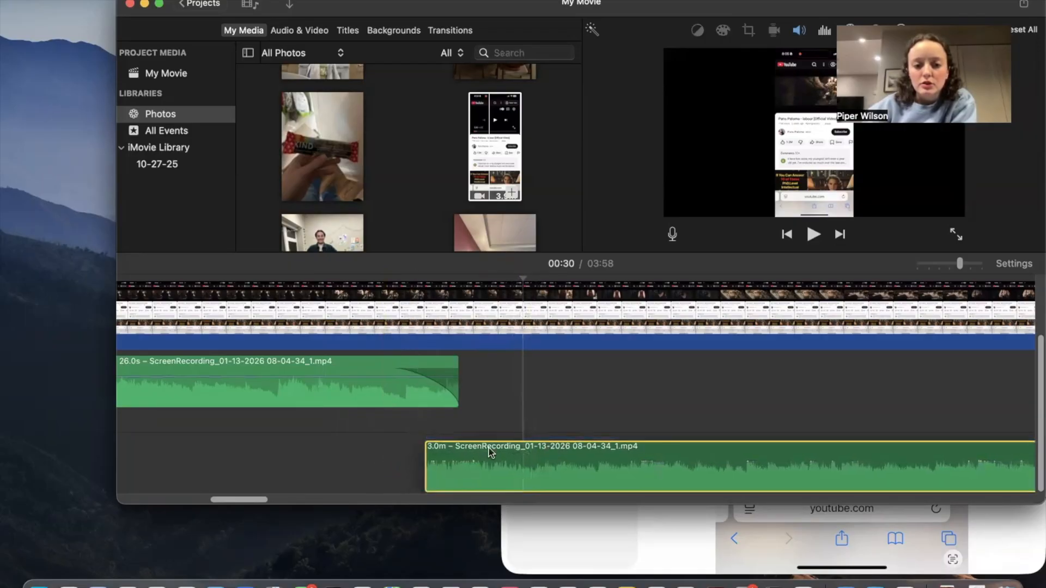
{"action": "left_click", "coordinate": [376, 458]}
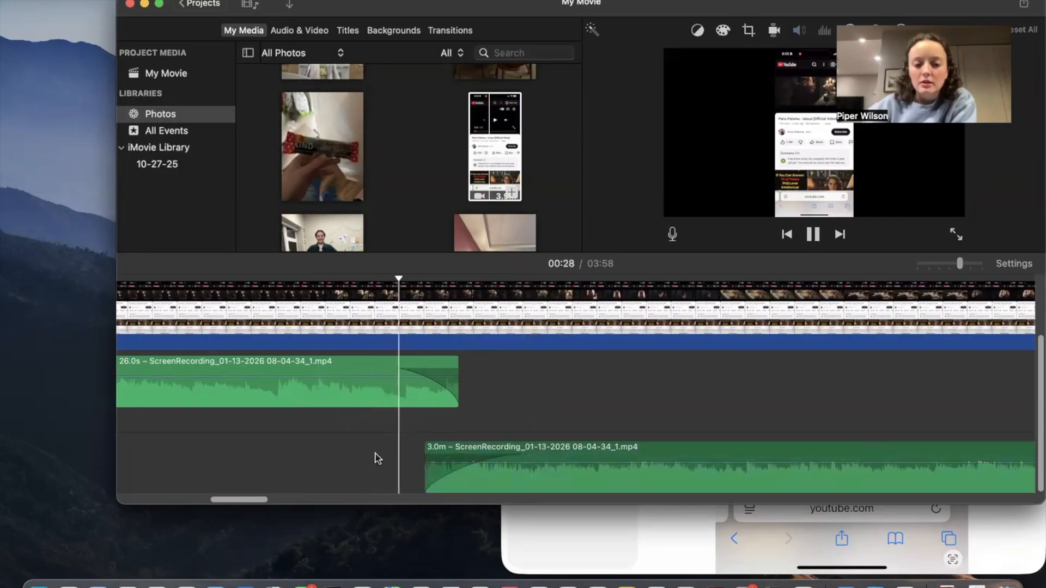
{"action": "key", "text": "space"}
Try the 3.0-minute piece slightly later, play the join, and move the piece back to its earlier position
{"action": "left_click_drag", "start_coordinate": [527, 456], "coordinate": [553, 458]}
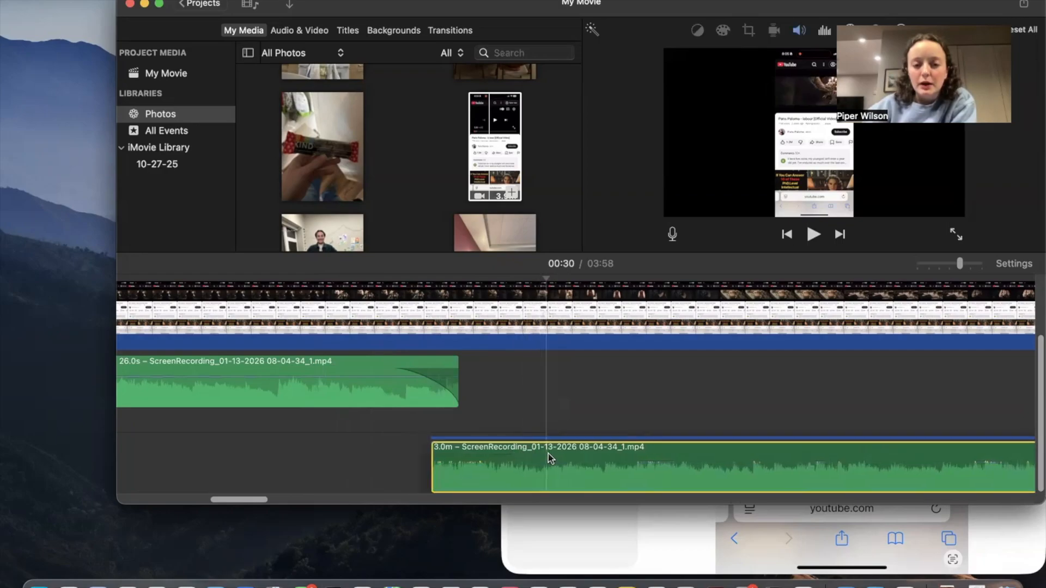
{"action": "left_click", "coordinate": [378, 466]}
{"action": "left_click", "coordinate": [233, 482]}
{"action": "key", "text": "space"}
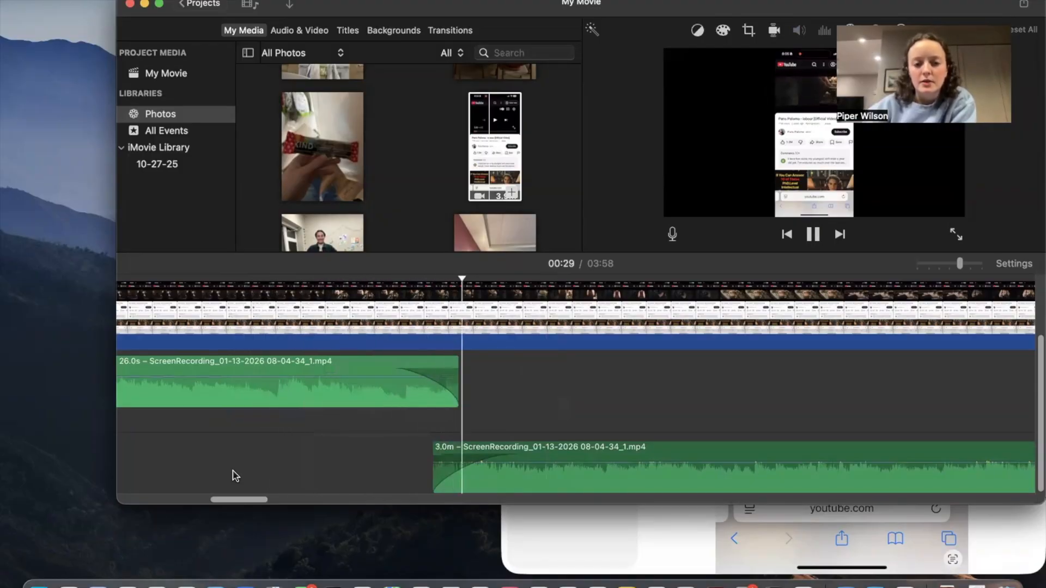
{"action": "key", "text": "space"}
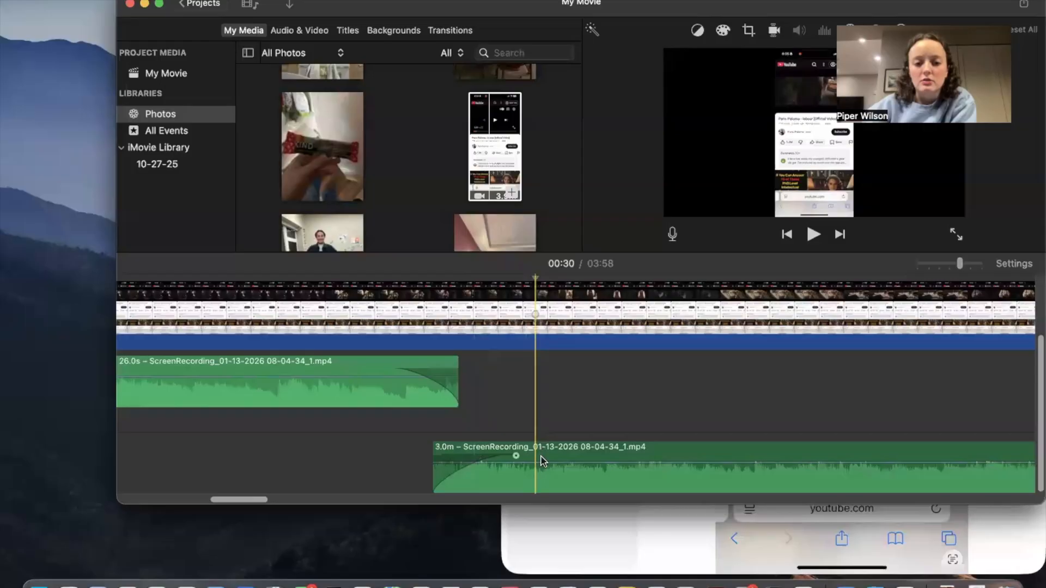
{"action": "left_click_drag", "start_coordinate": [539, 461], "coordinate": [531, 460]}
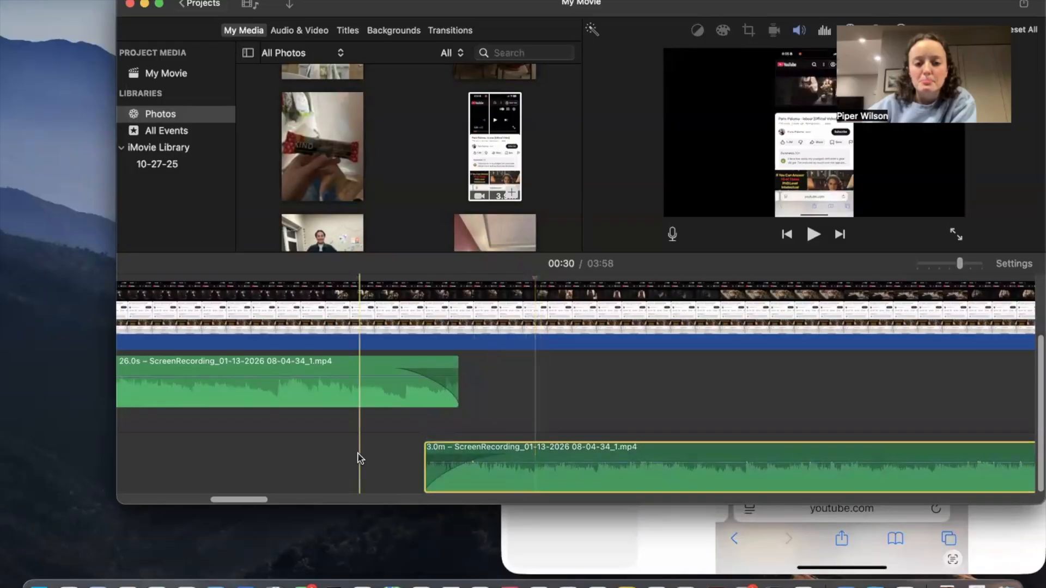
Play the crossfade and shorten the fades at the start of the 3.0-minute piece and the end of the 26.0-second piece
{"action": "left_click", "coordinate": [287, 458]}
{"action": "left_click", "coordinate": [216, 460]}
{"action": "key", "text": "space"}
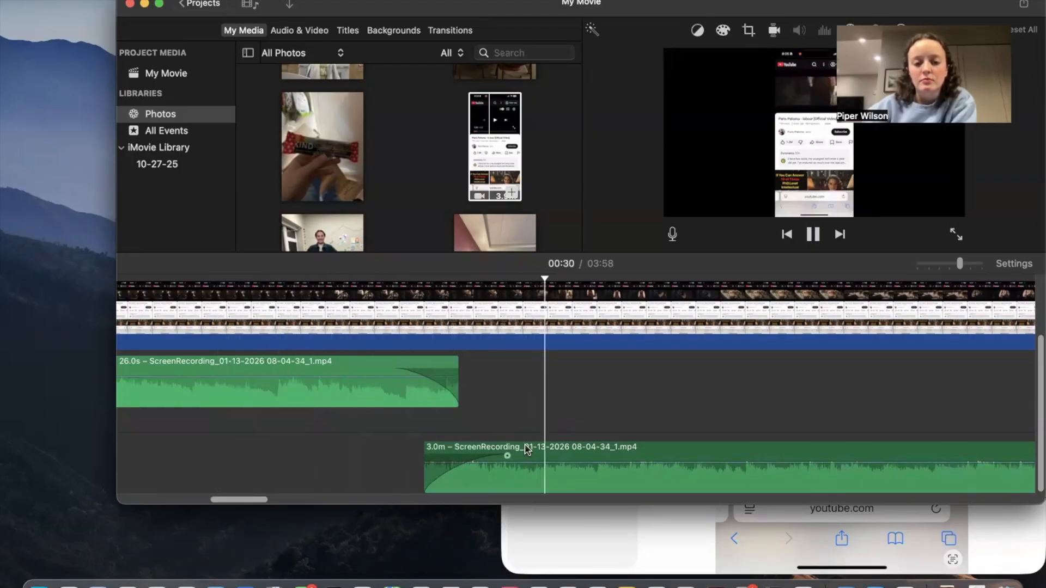
{"action": "key", "text": "space"}
{"action": "left_click_drag", "start_coordinate": [507, 456], "coordinate": [476, 456]}
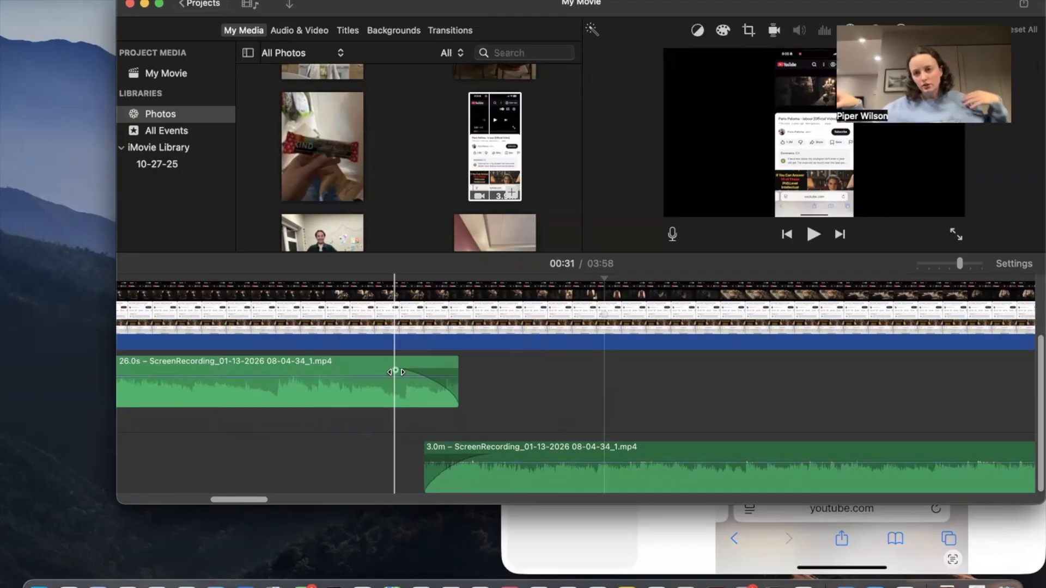
{"action": "left_click_drag", "start_coordinate": [395, 372], "coordinate": [493, 371]}
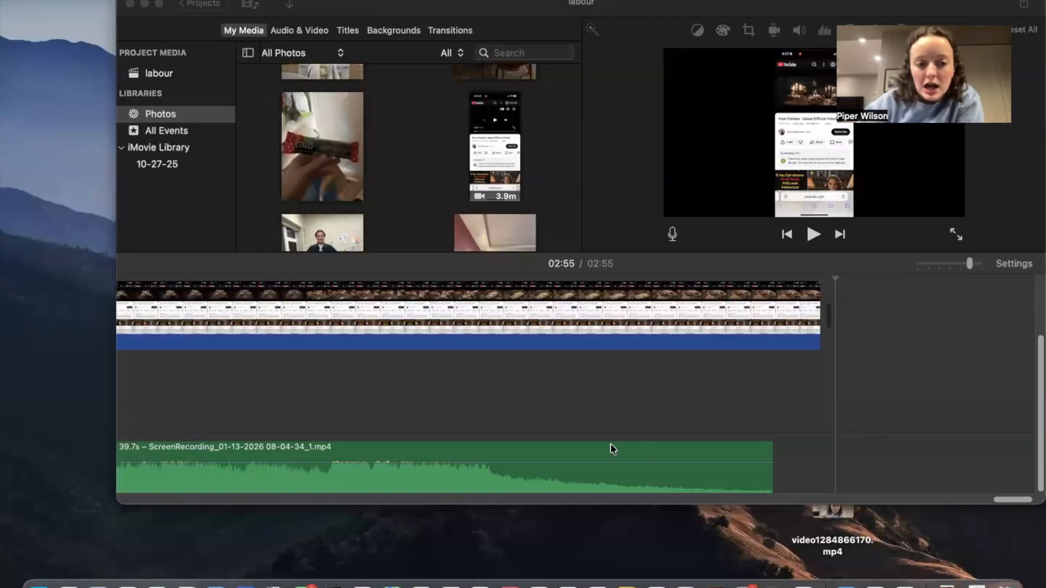
Find the long crossfade between the 1.6-minute and 39.7-second audio pieces of the labour project and play through it
{"action": "scroll", "coordinate": [610, 444], "scroll_direction": "left", "scroll_amount": 10}
{"action": "scroll", "coordinate": [611, 443], "scroll_direction": "left", "scroll_amount": 10}
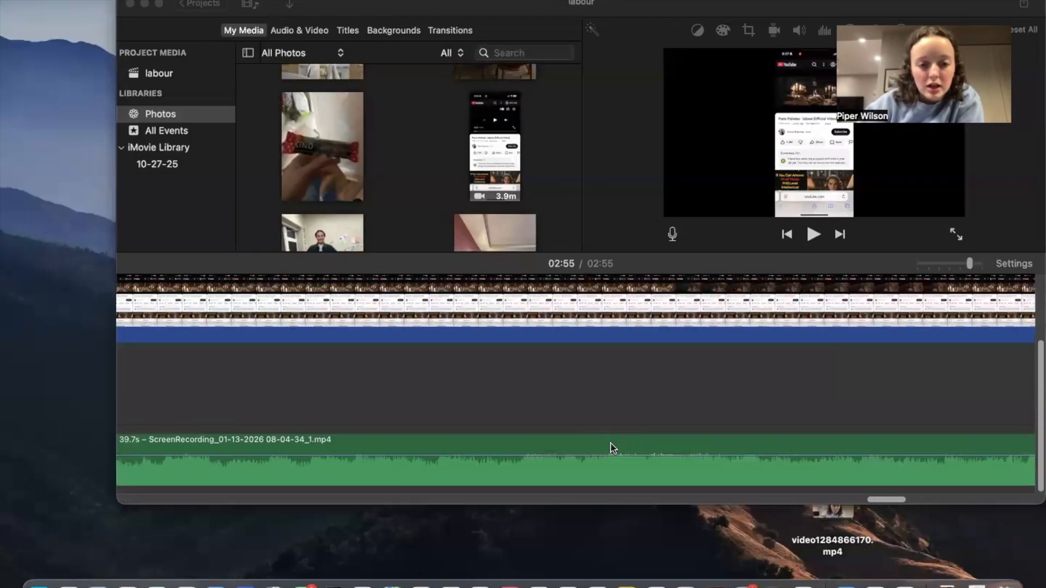
{"action": "scroll", "coordinate": [611, 449], "scroll_direction": "right", "scroll_amount": 5}
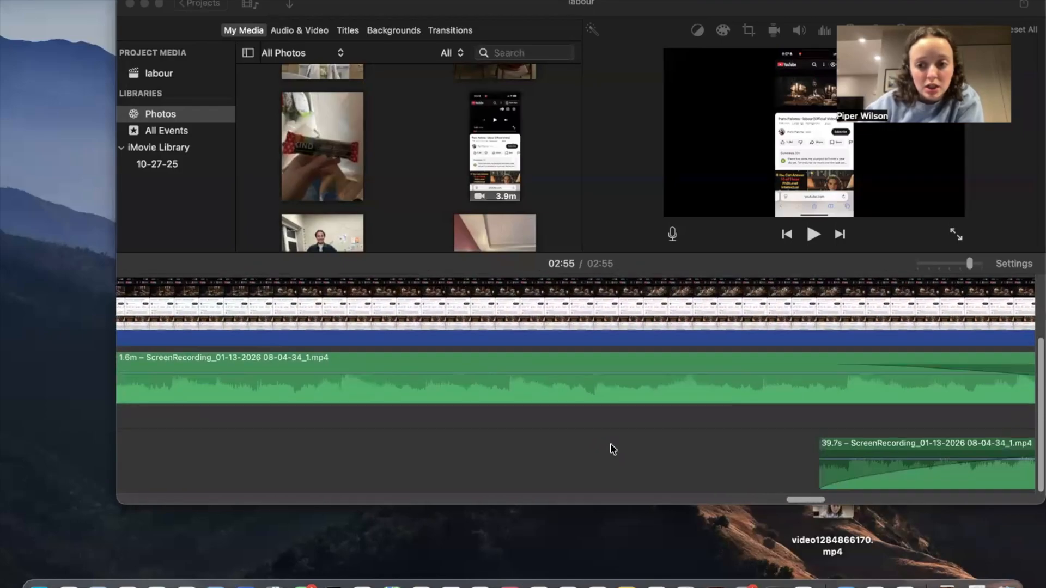
{"action": "left_click", "coordinate": [509, 451]}
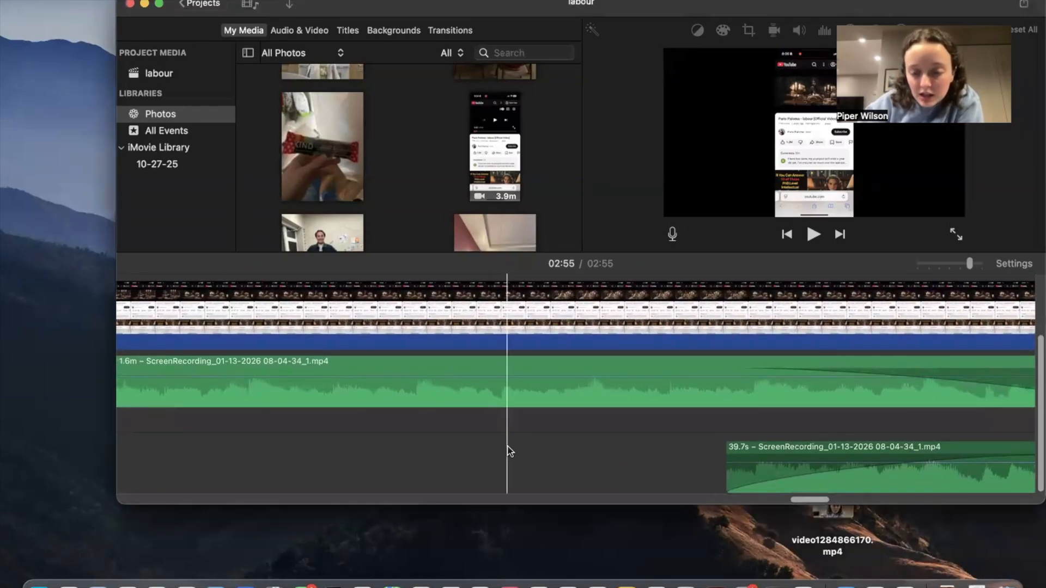
{"action": "key", "text": "space"}
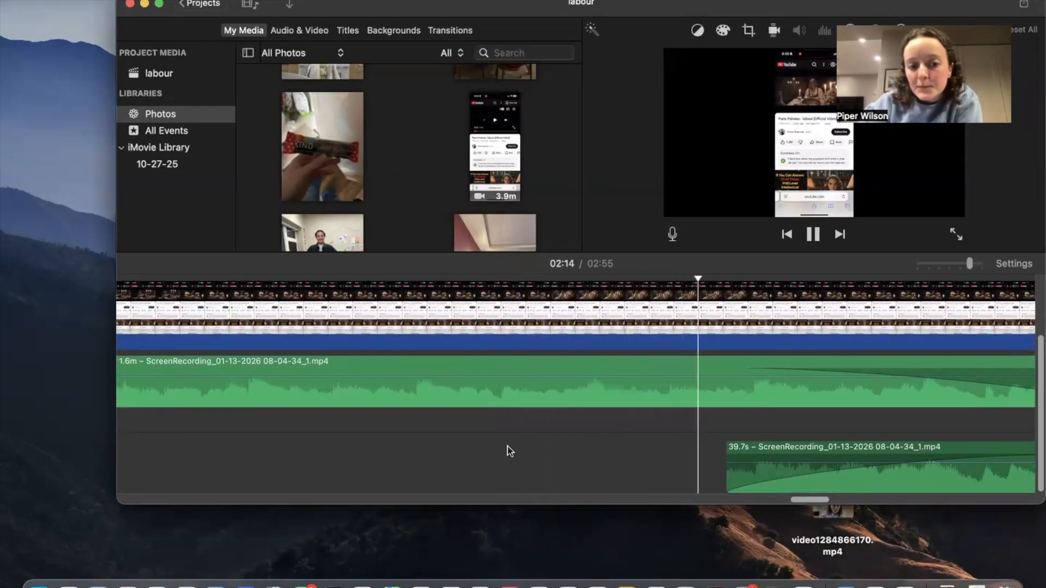
{"action": "scroll", "coordinate": [510, 451], "scroll_direction": "right", "scroll_amount": 6}
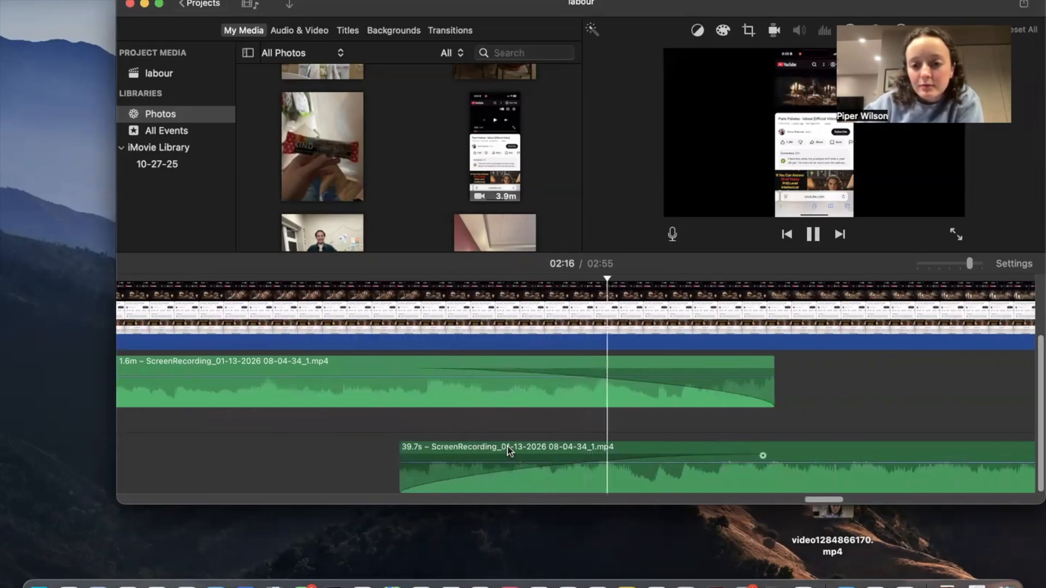
{"action": "scroll", "coordinate": [509, 451], "scroll_direction": "right", "scroll_amount": 4}
{"action": "scroll", "coordinate": [509, 450], "scroll_direction": "right", "scroll_amount": 2}
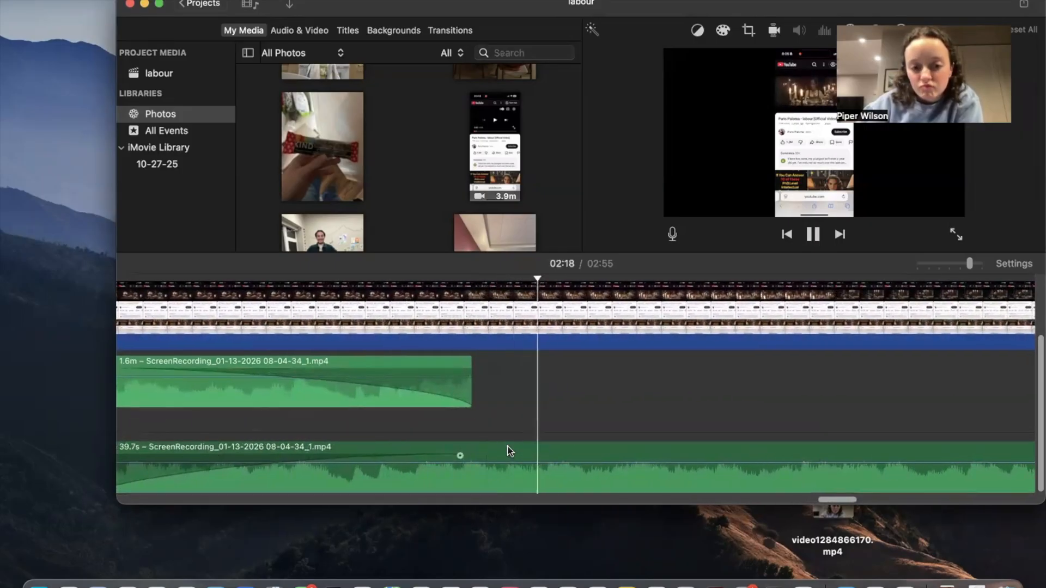
{"action": "key", "text": "space"}
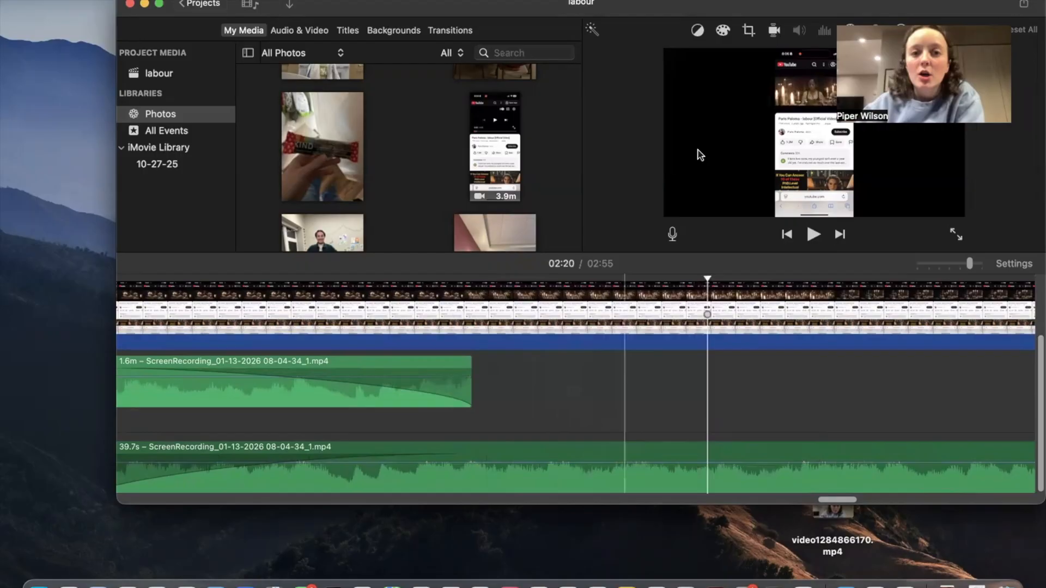
Start a file export of the labour project with the format Audio Only and the file format MP3
{"action": "left_click_drag", "start_coordinate": [814, 7], "coordinate": [621, 17]}
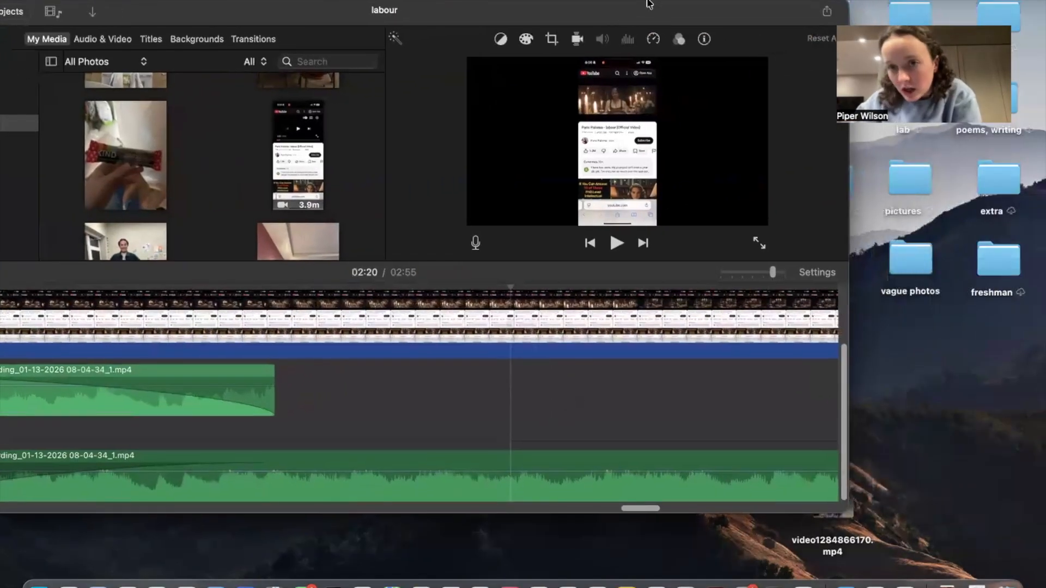
{"action": "left_click", "coordinate": [827, 12]}
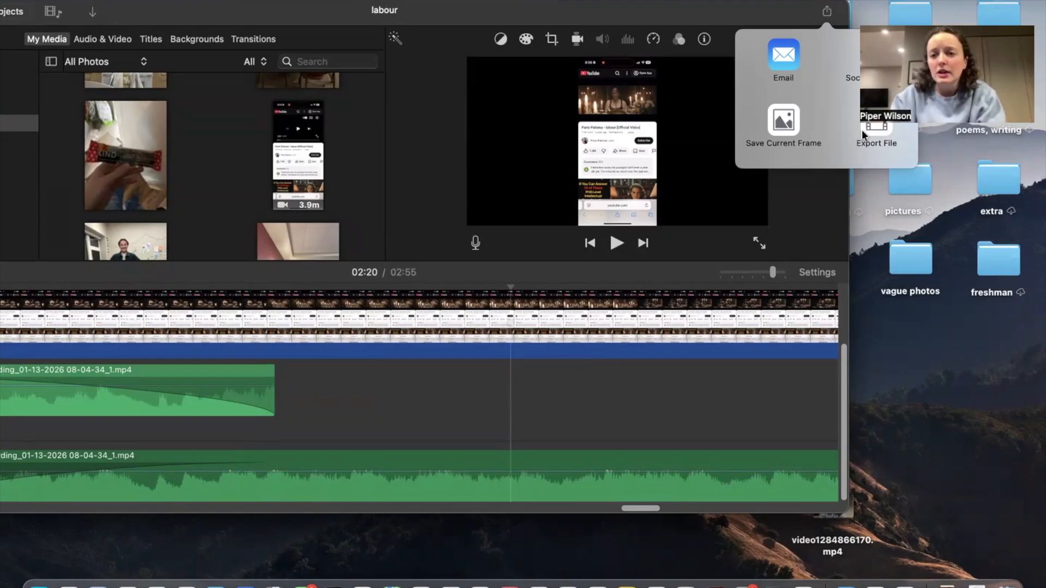
{"action": "left_click", "coordinate": [827, 13]}
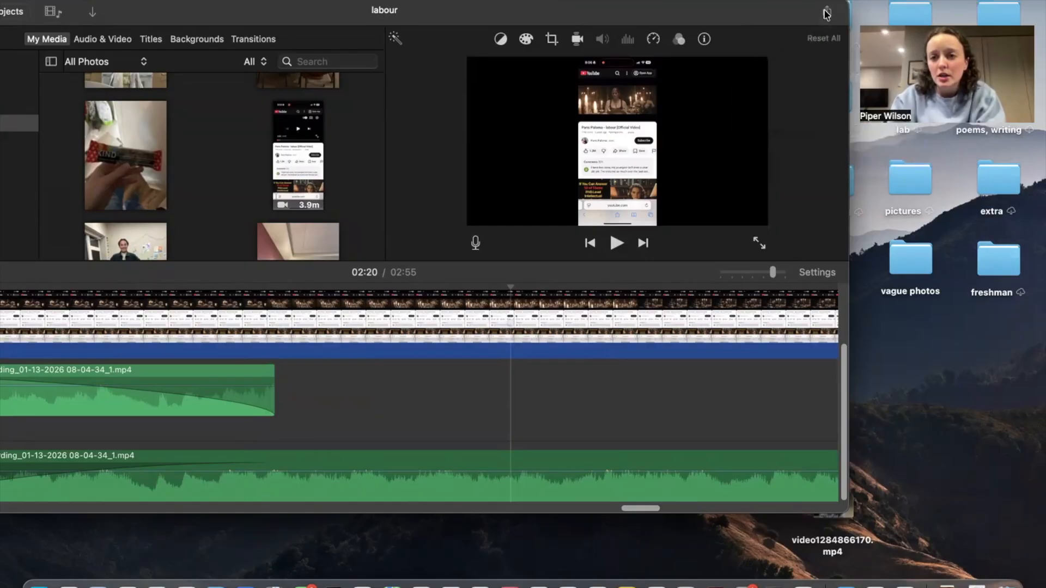
{"action": "left_click", "coordinate": [827, 13]}
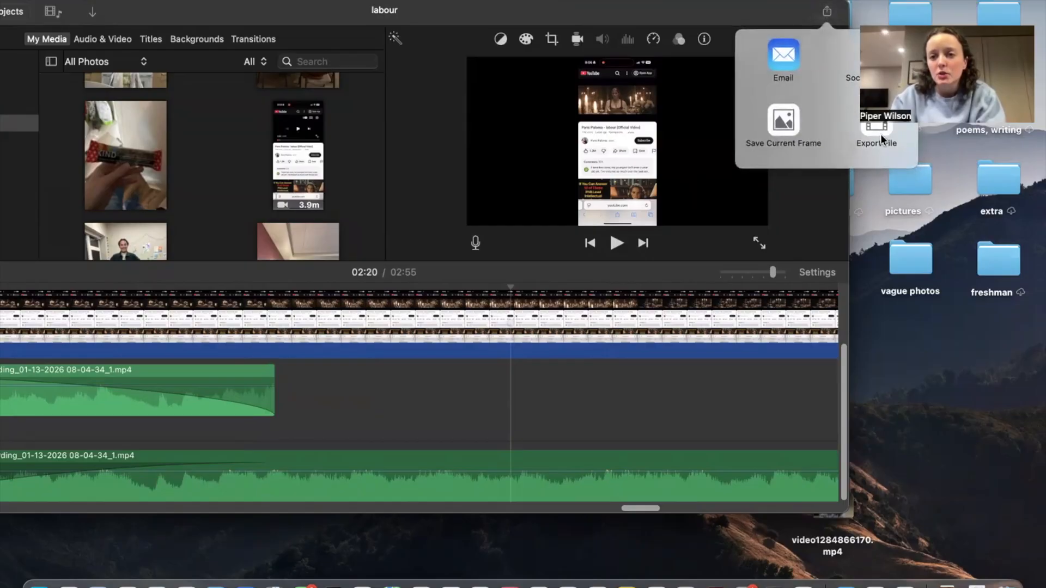
{"action": "left_click", "coordinate": [878, 134]}
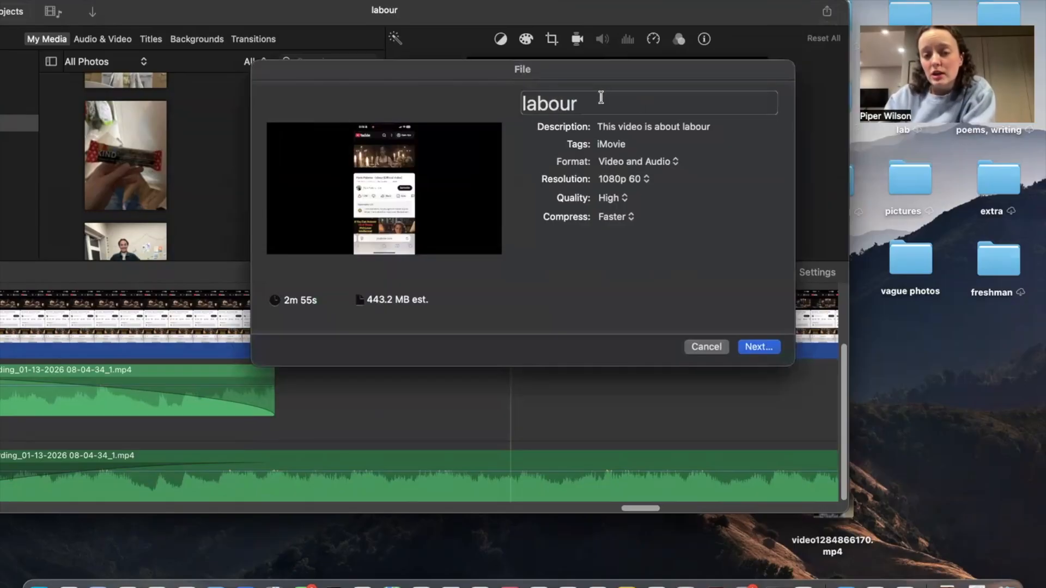
{"action": "left_click", "coordinate": [675, 163]}
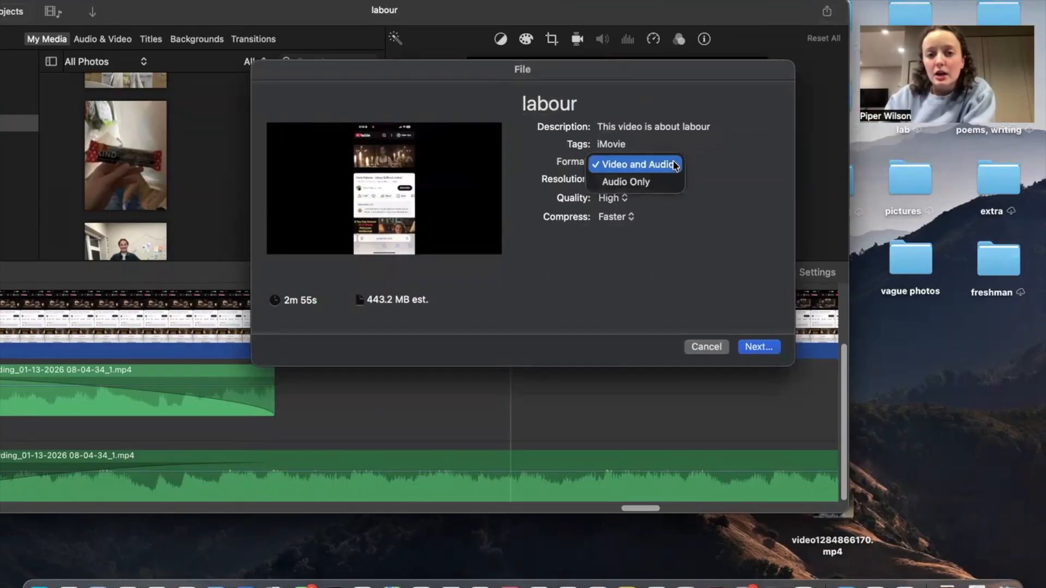
{"action": "left_click", "coordinate": [646, 182]}
{"action": "left_click", "coordinate": [612, 185]}
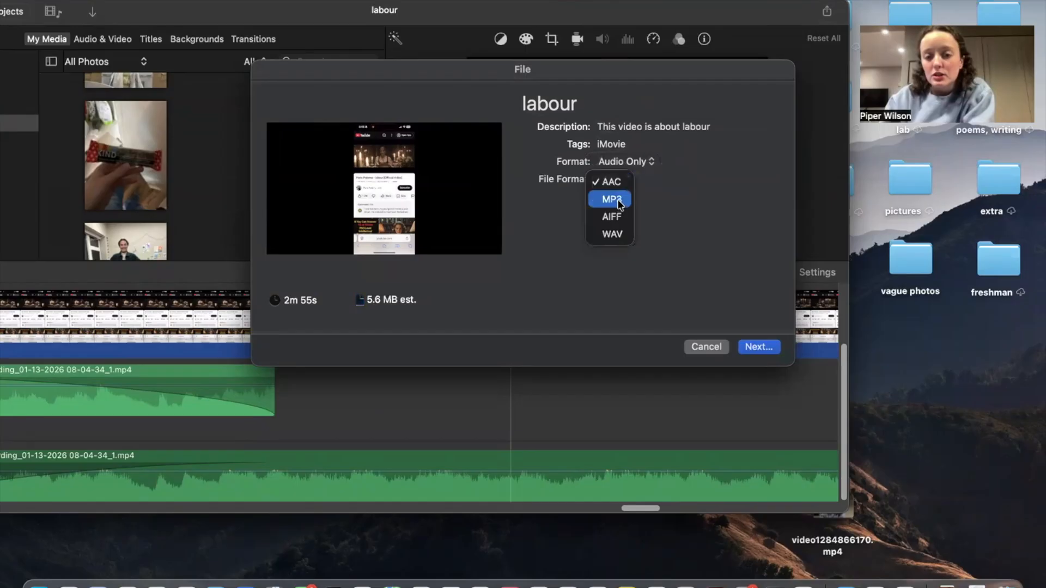
{"action": "left_click", "coordinate": [612, 200]}
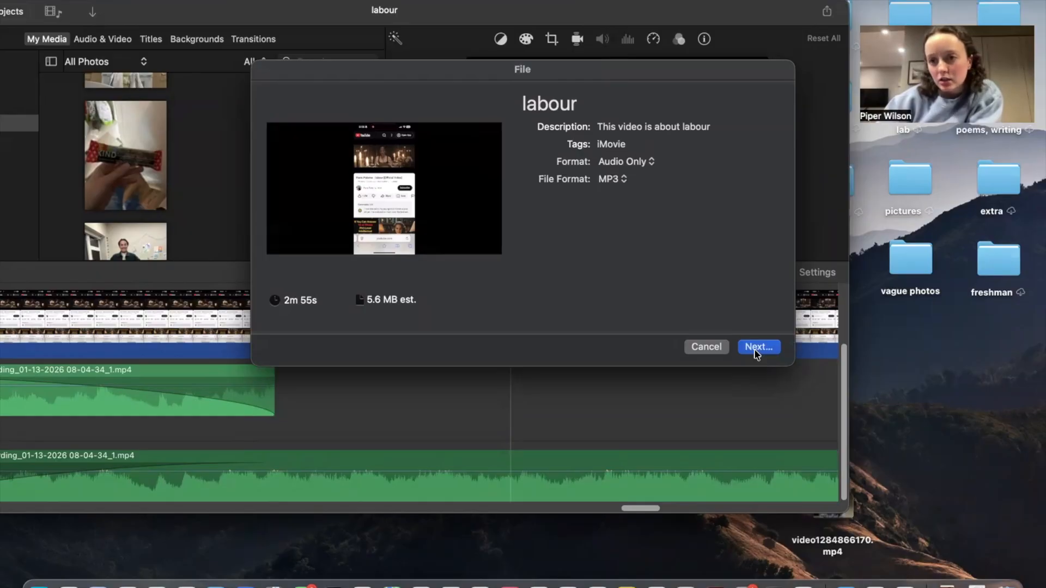
Save the export as labour in the dance folder inside the senior year folder
{"action": "left_click", "coordinate": [756, 351]}
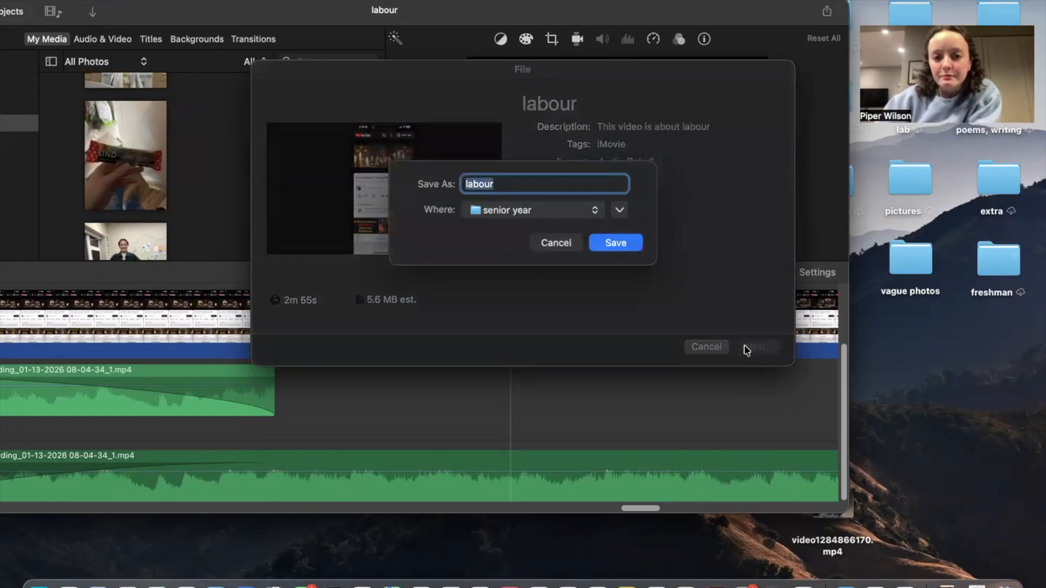
{"action": "left_click", "coordinate": [558, 211]}
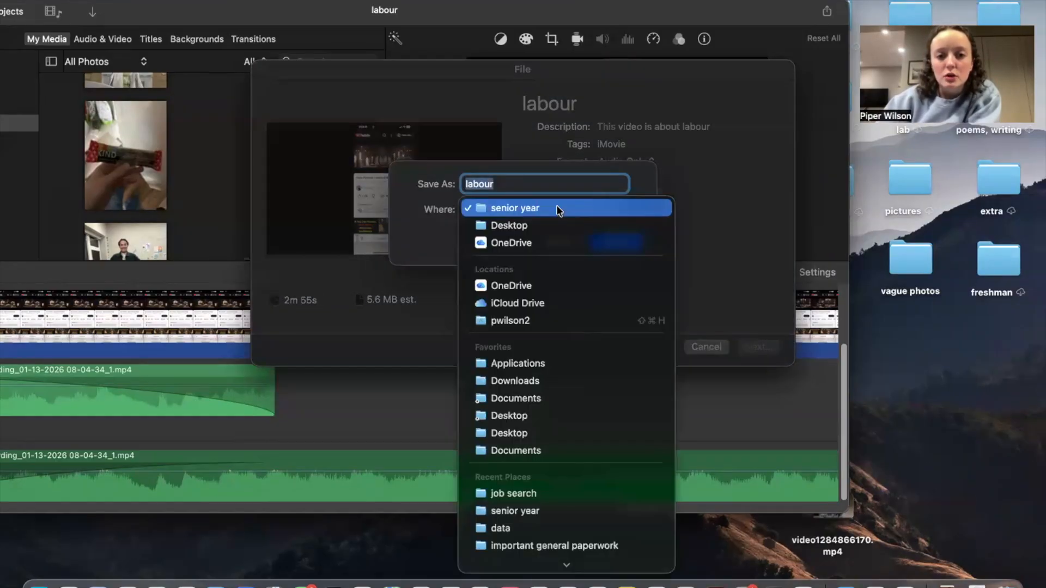
{"action": "scroll", "coordinate": [566, 403], "scroll_direction": "down", "scroll_amount": 1}
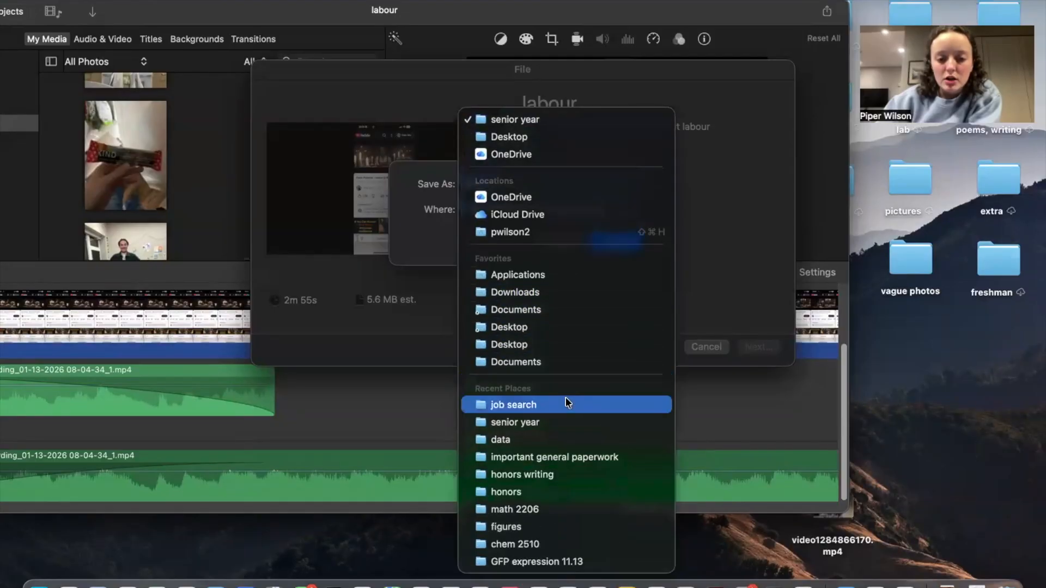
{"action": "left_click", "coordinate": [754, 266]}
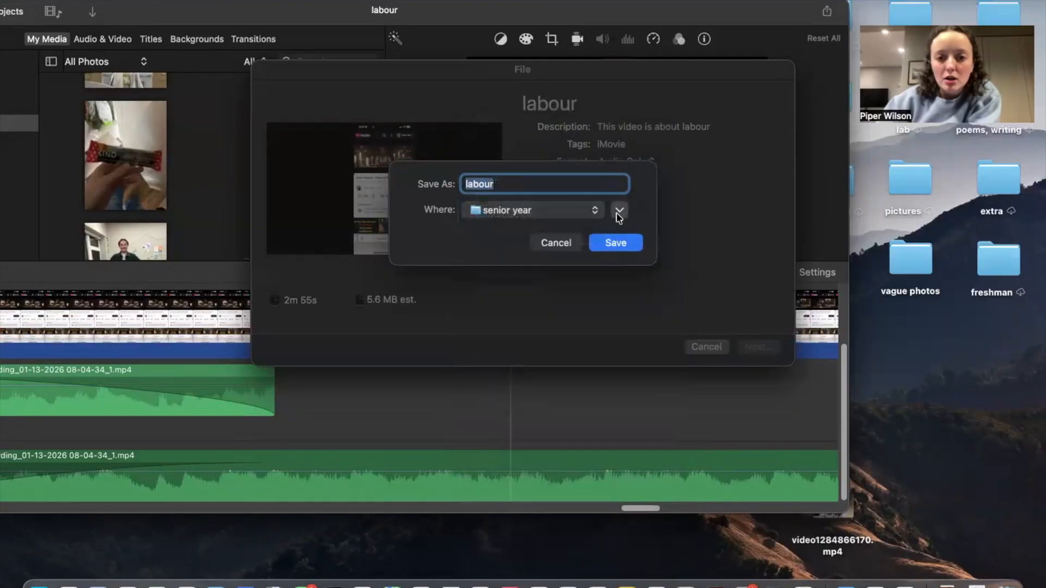
{"action": "left_click", "coordinate": [619, 211]}
{"action": "left_click", "coordinate": [560, 218]}
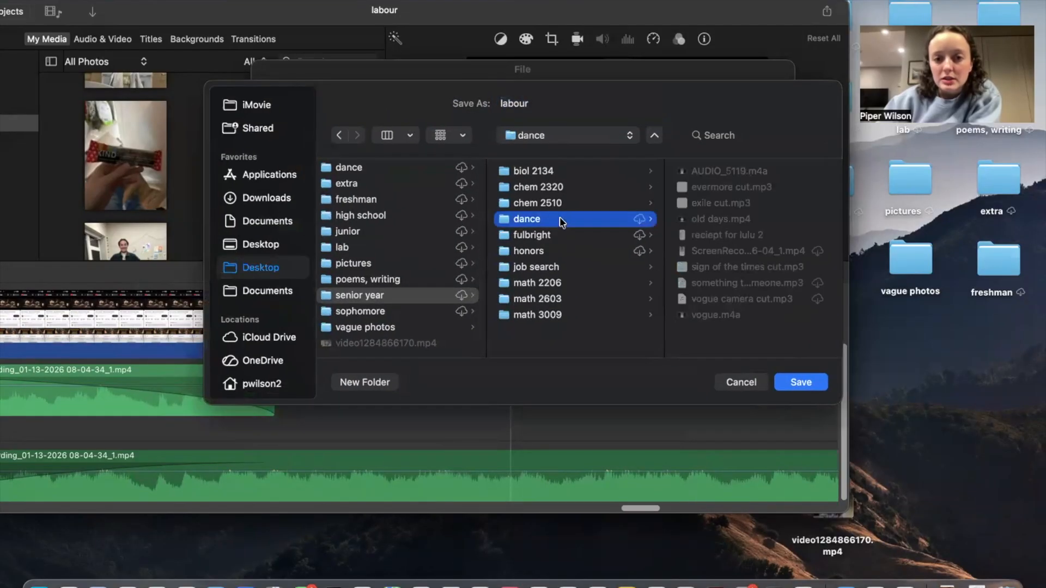
{"action": "left_click", "coordinate": [815, 385]}
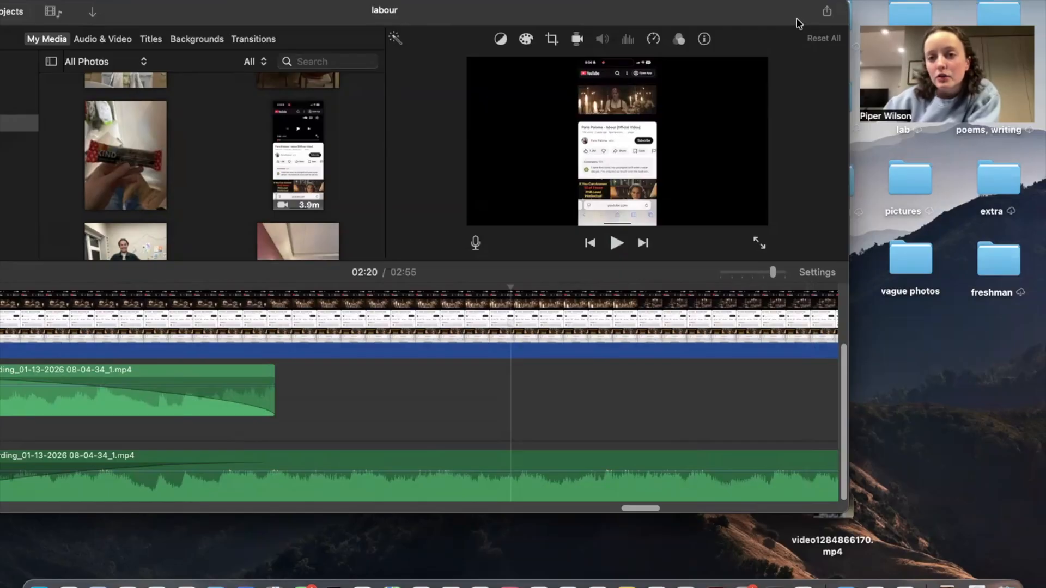
Leave the labour project for the projects overview and look through the saved song cuts
{"action": "left_click_drag", "start_coordinate": [766, 16], "coordinate": [906, 190]}
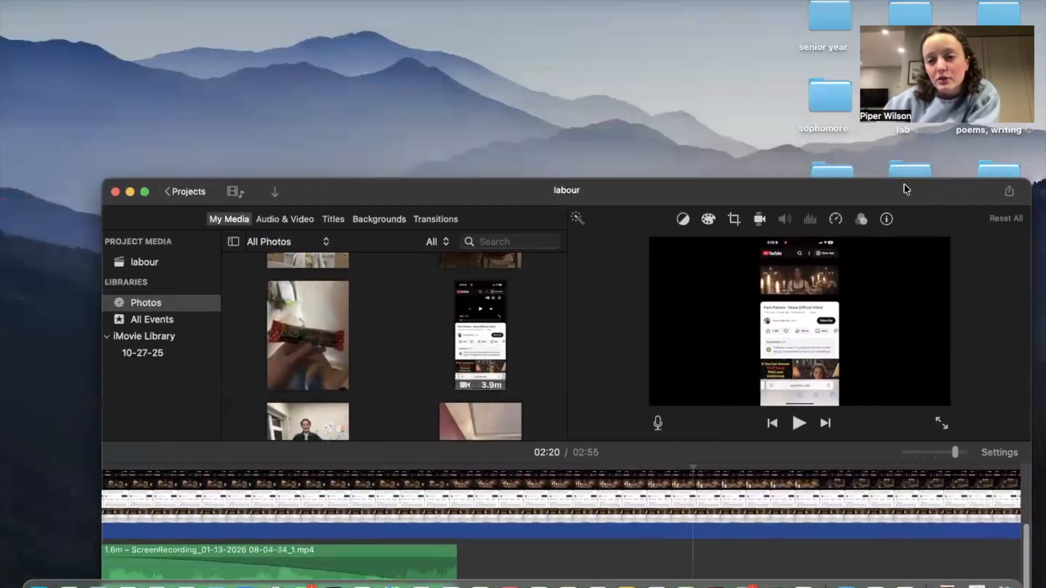
{"action": "left_click", "coordinate": [184, 193]}
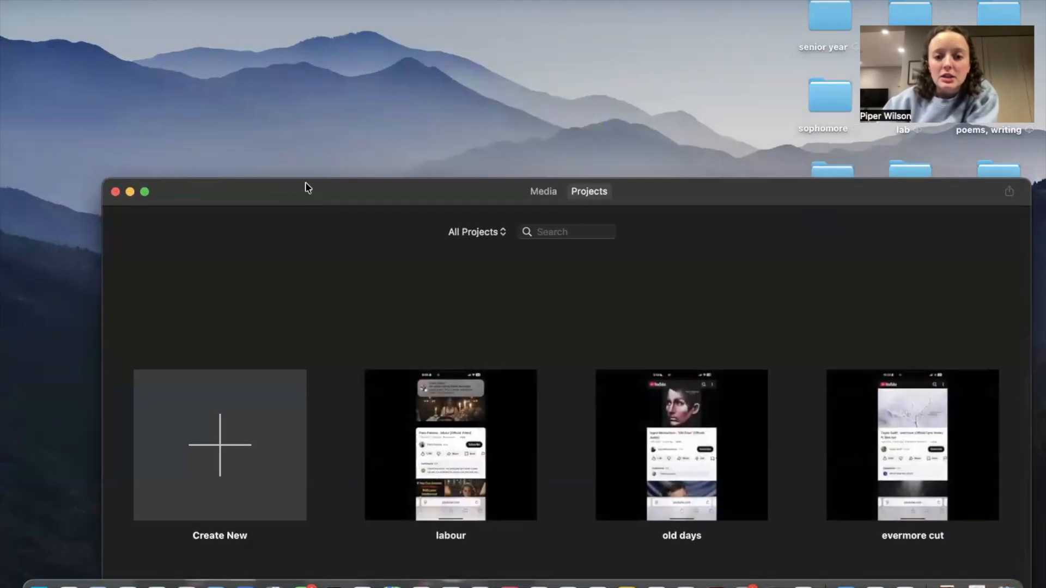
{"action": "left_click_drag", "start_coordinate": [308, 197], "coordinate": [264, 37]}
{"action": "scroll", "coordinate": [481, 231], "scroll_direction": "down", "scroll_amount": 3}
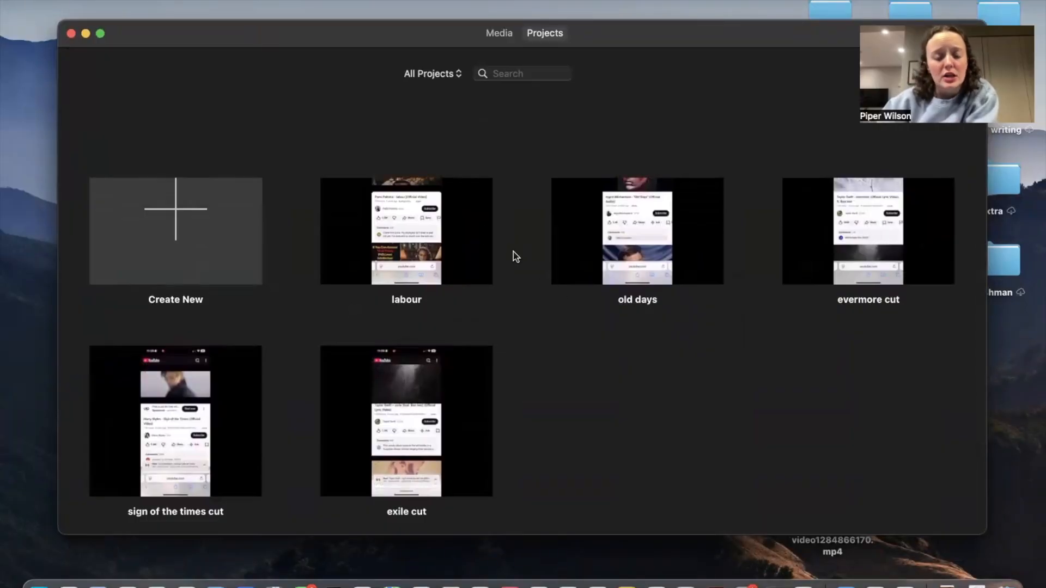
{"action": "scroll", "coordinate": [502, 357], "scroll_direction": "down", "scroll_amount": 1}
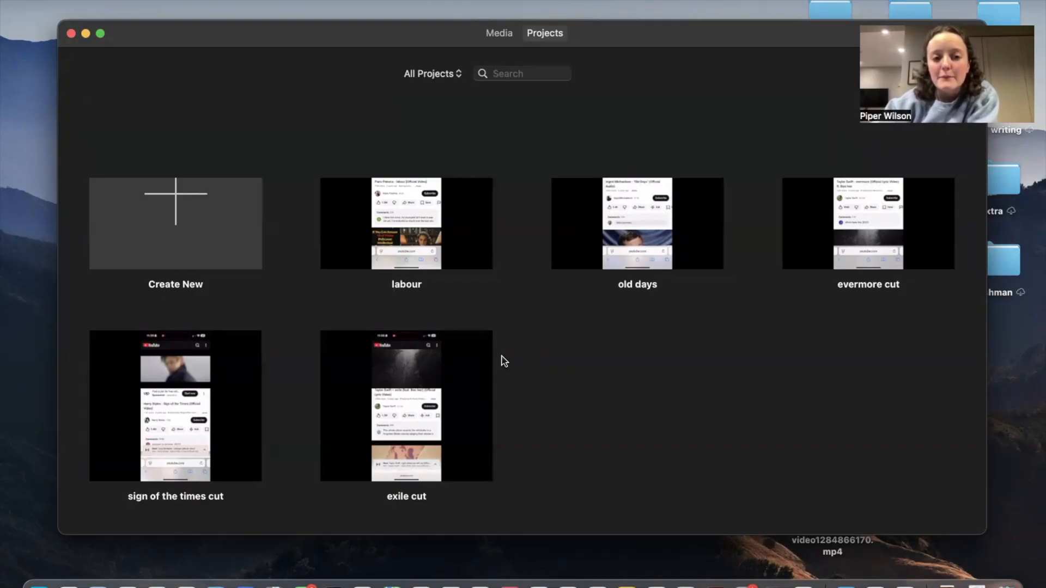
{"action": "scroll", "coordinate": [325, 191], "scroll_direction": "up", "scroll_amount": 4}
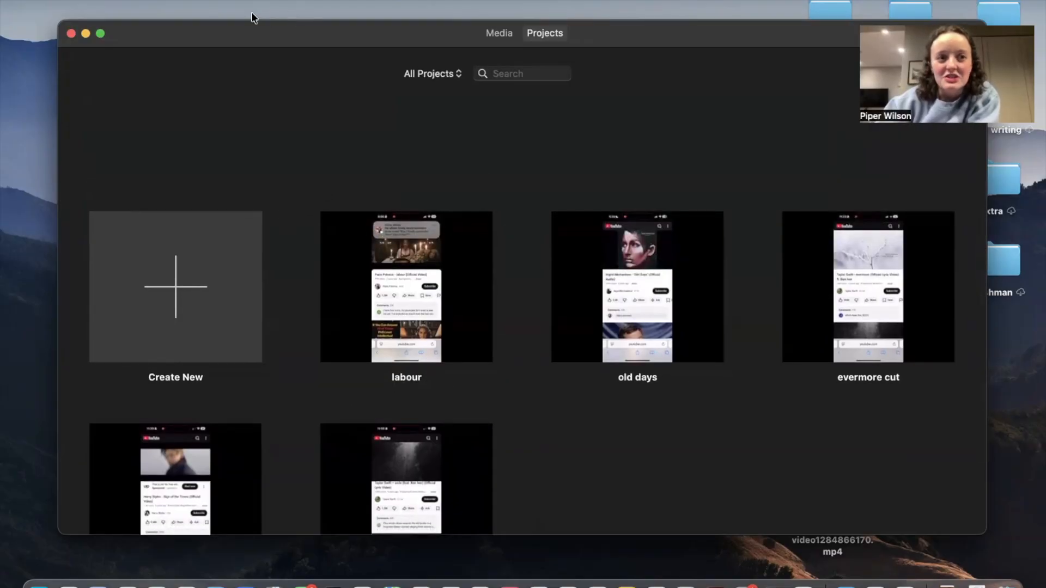
{"action": "left_click_drag", "start_coordinate": [256, 37], "coordinate": [236, 9]}
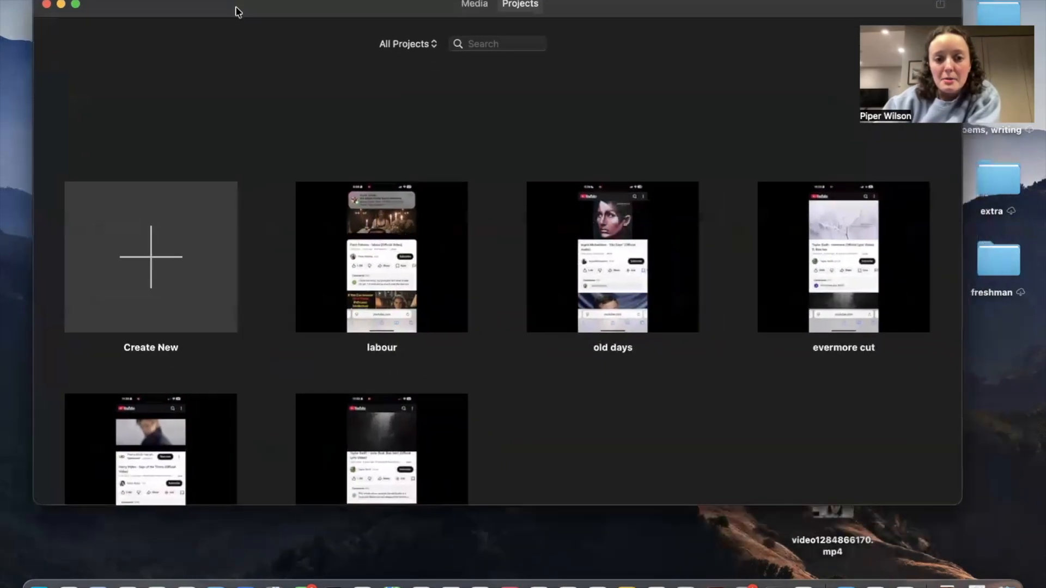
{"action": "scroll", "coordinate": [271, 169], "scroll_direction": "down", "scroll_amount": 2}
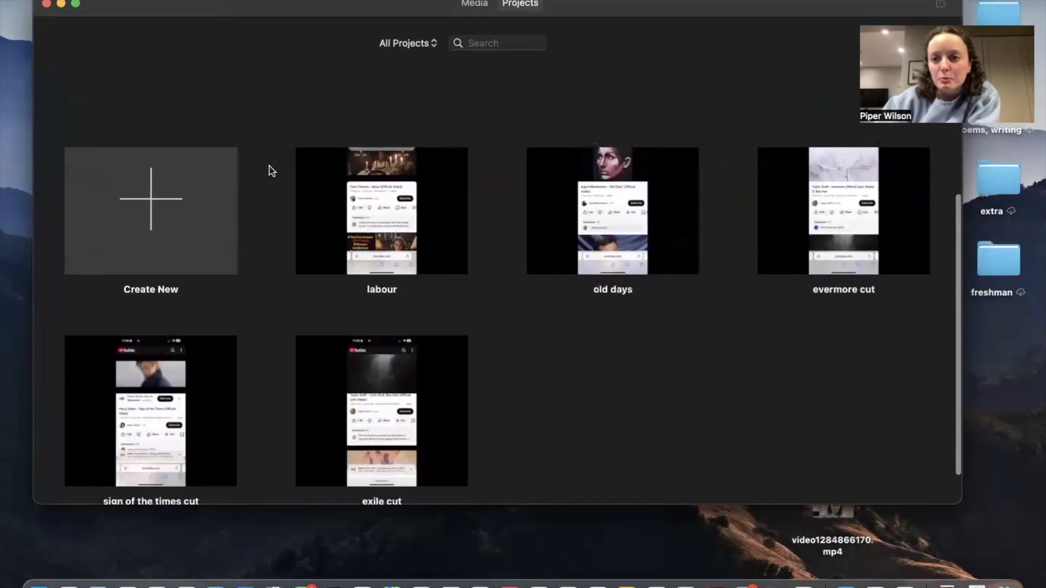